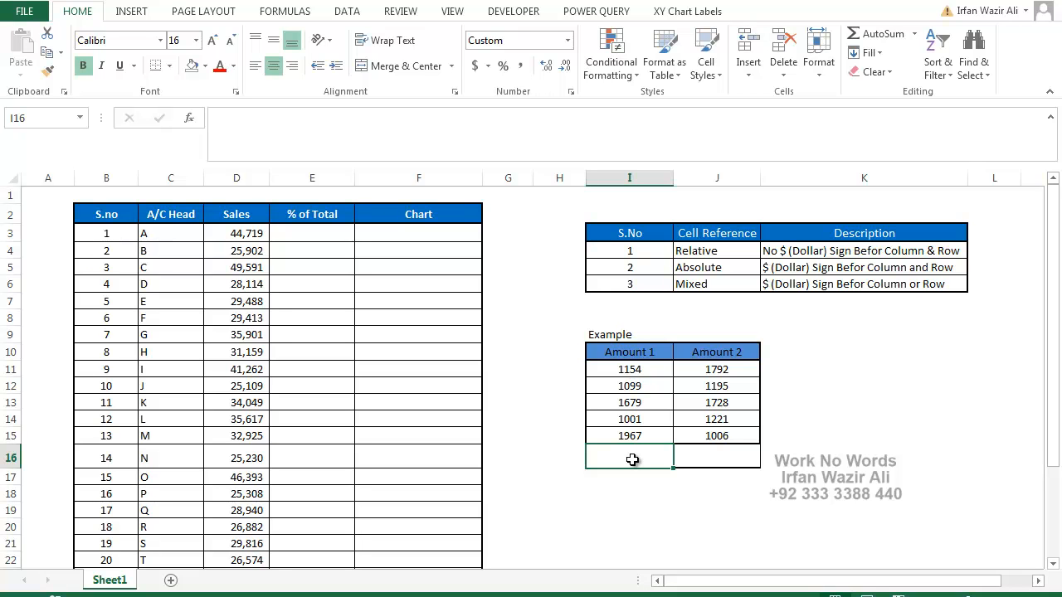
Total the Amount 1 values in I16 with =SUM(I11:I15).
key(alt+equal)
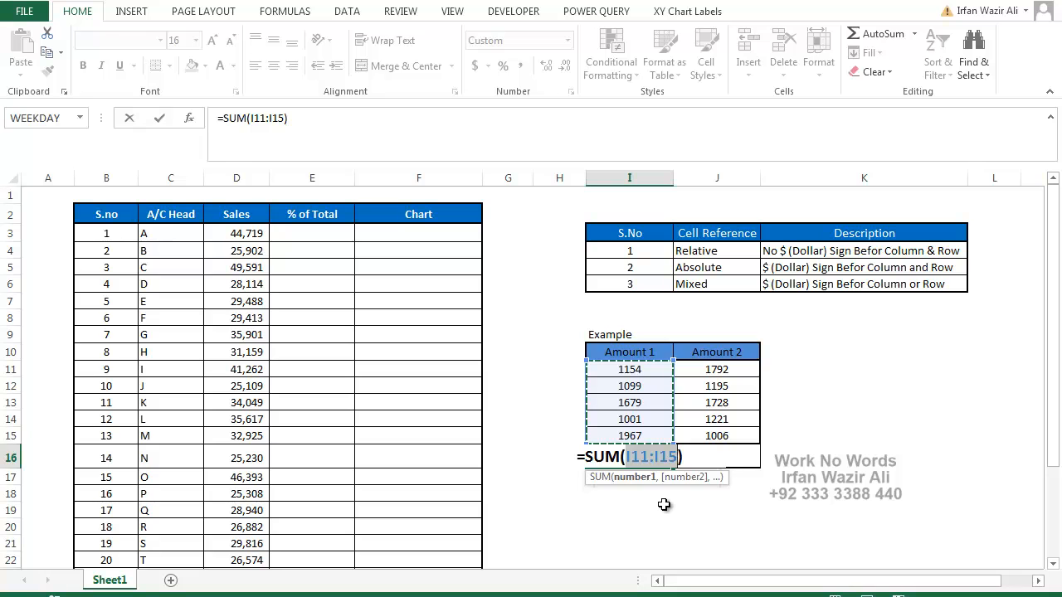
key(Return)
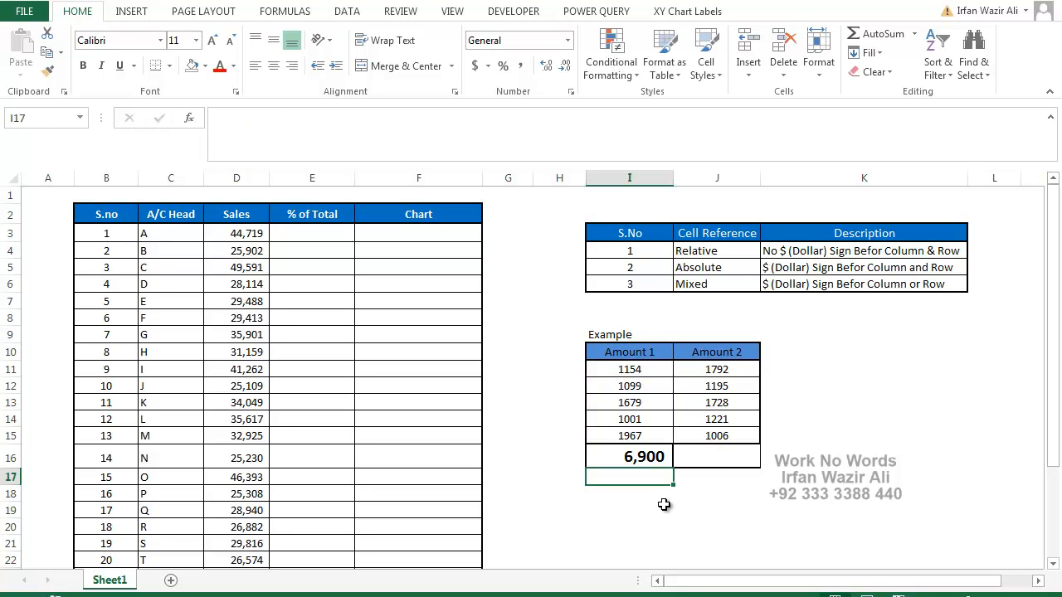
key(Up)
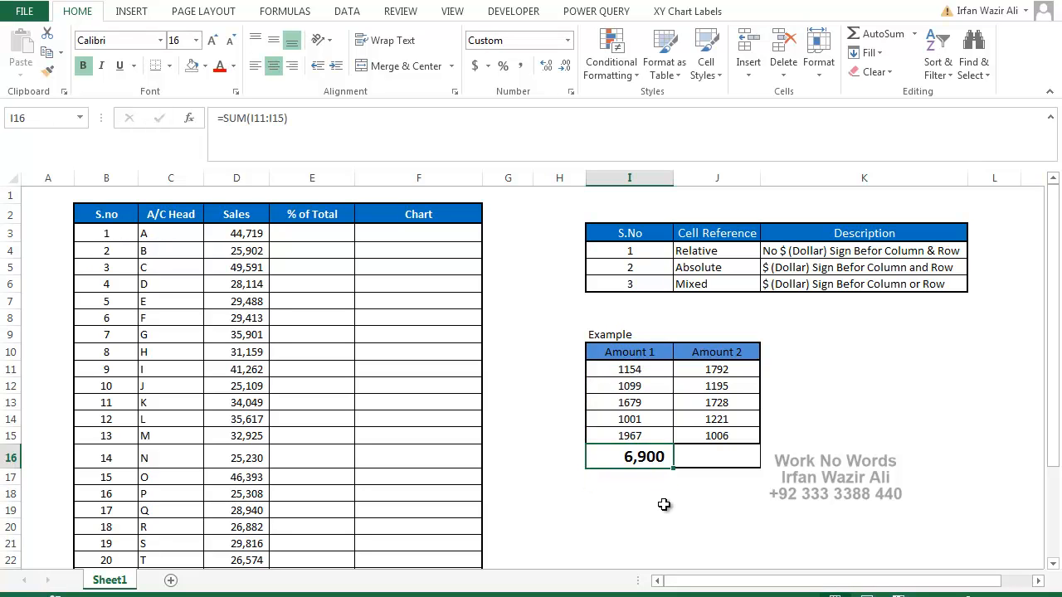
Copy the Amount 1 total formula from I16 into J16 under Amount 2.
key(Right)
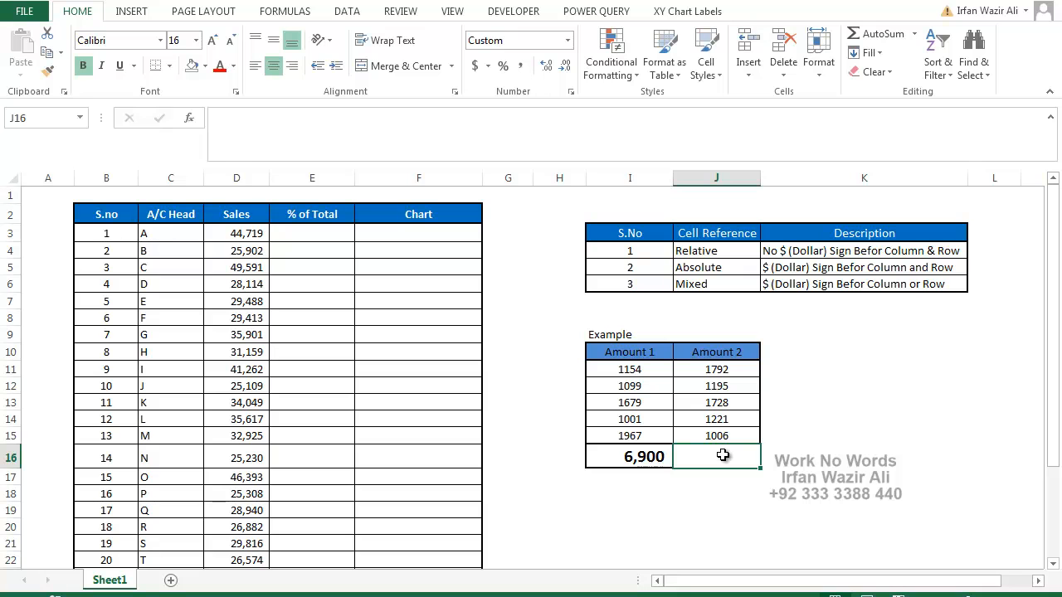
click(646, 456)
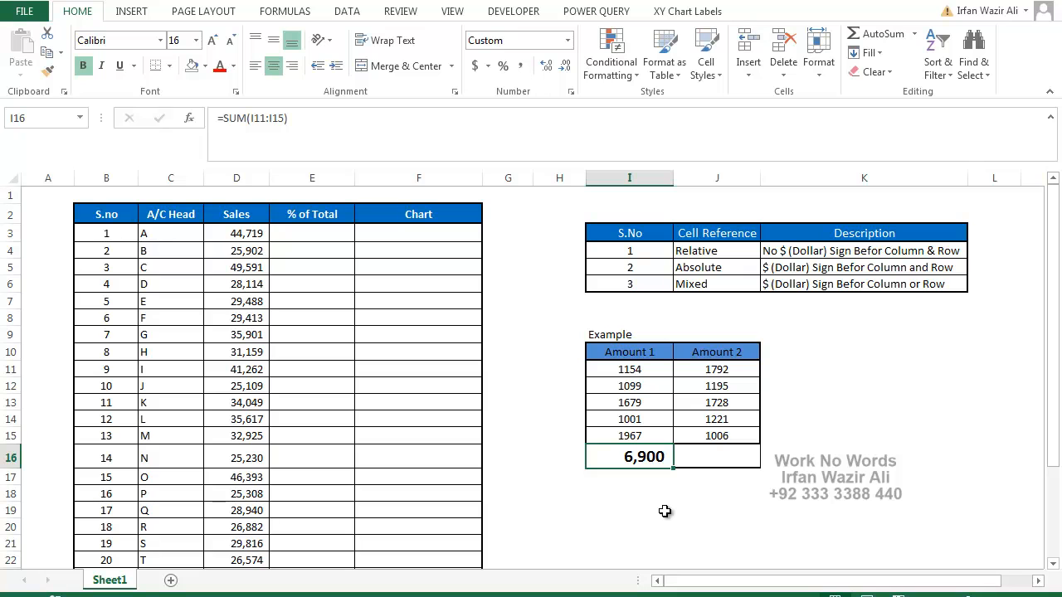
key(ctrl+c)
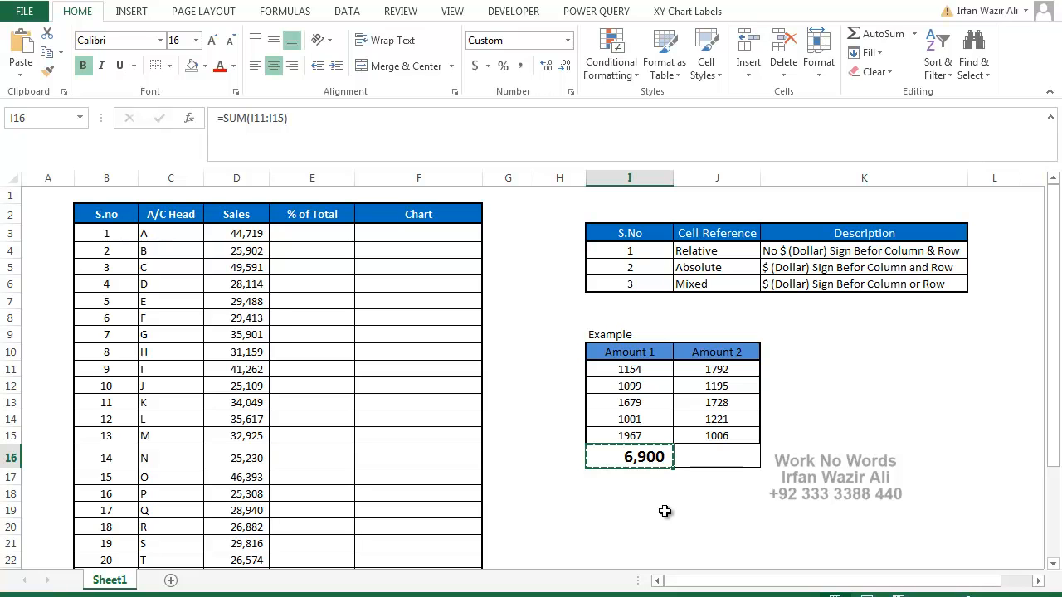
key(Right)
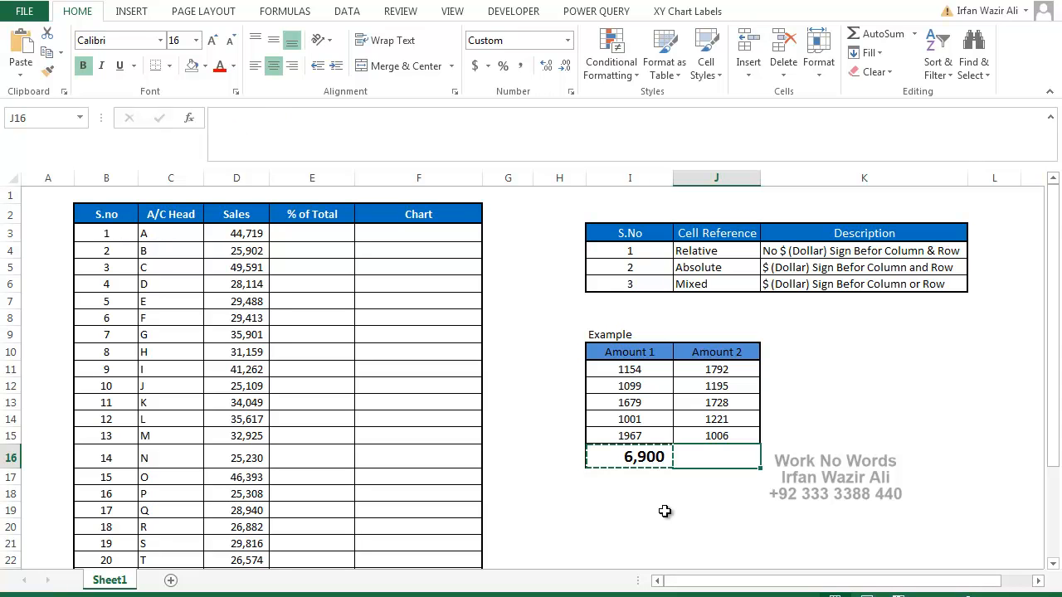
key(Return)
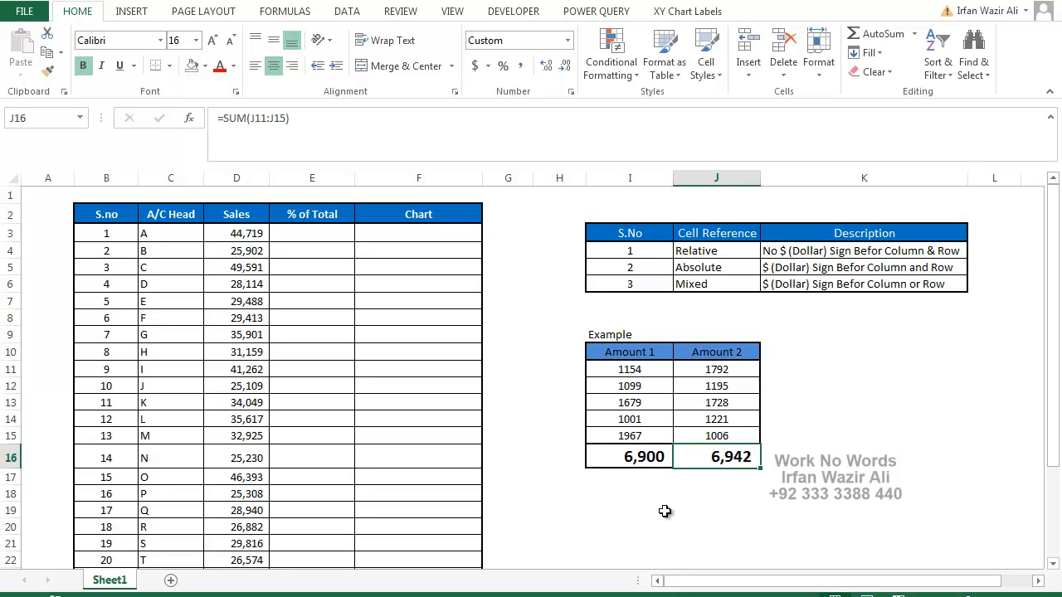
Compare the ranges referenced by the total formulas in I16 and J16.
double_click(747, 457)
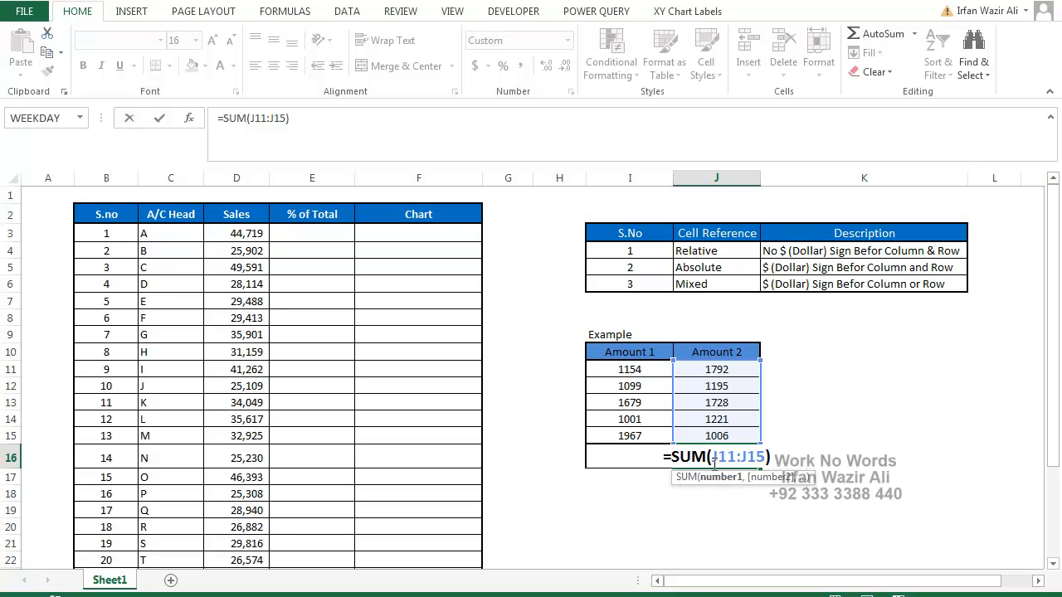
click(637, 458)
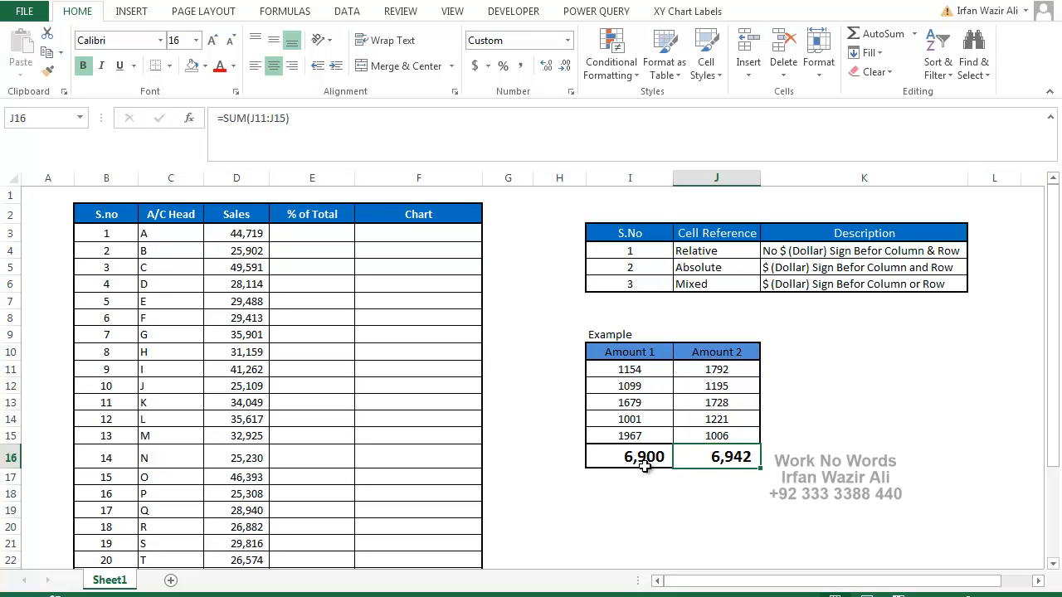
double_click(644, 458)
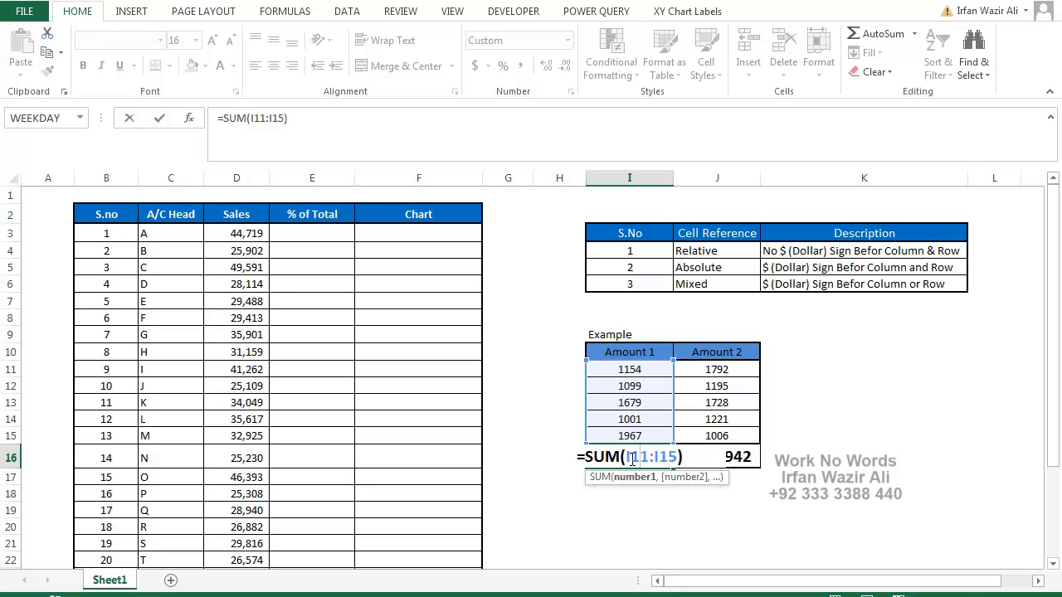
key(Escape)
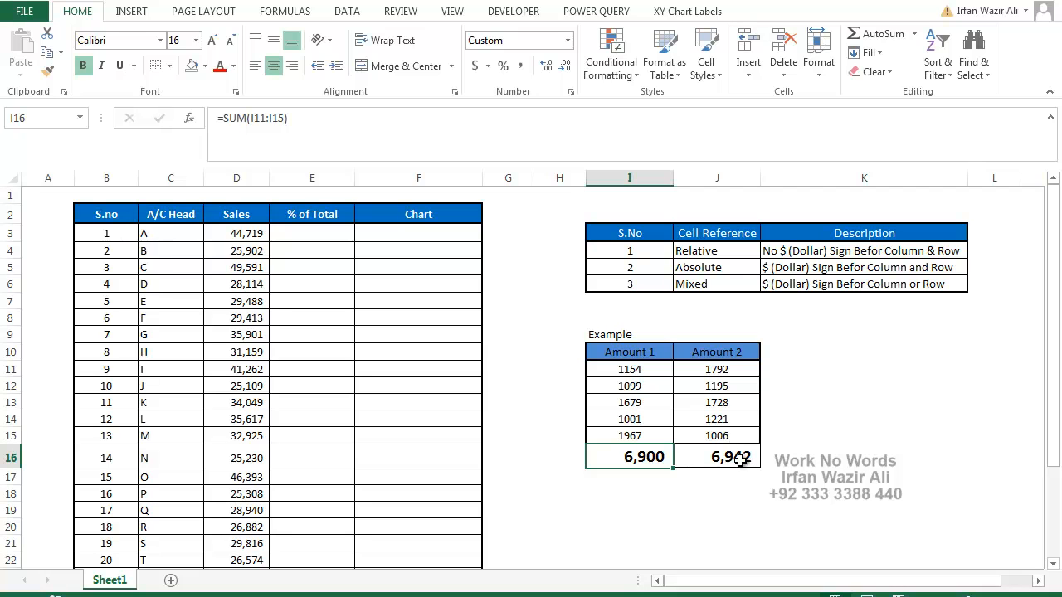
key(F2)
drag(674, 371, 757, 389)
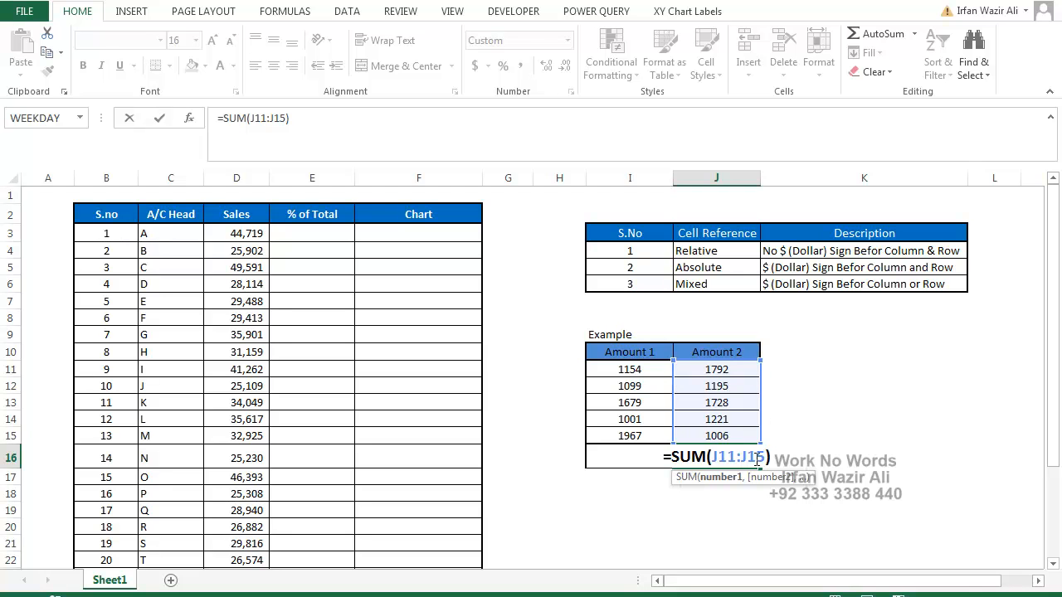
key(Escape)
drag(673, 468, 747, 457)
click(655, 457)
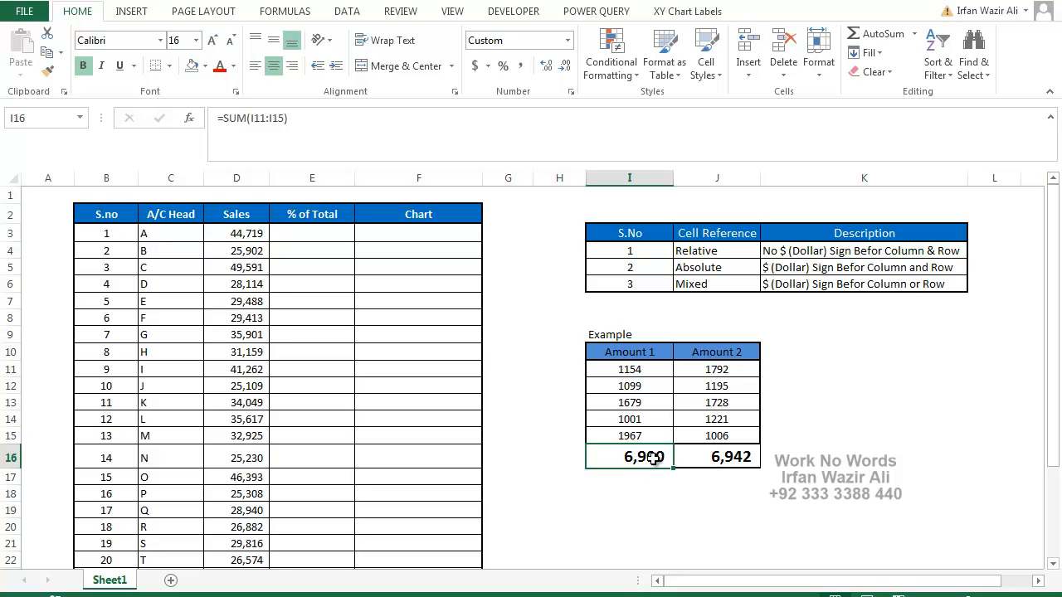
Copy the relative-reference total formula from I16 into I19, three rows below.
click(631, 526)
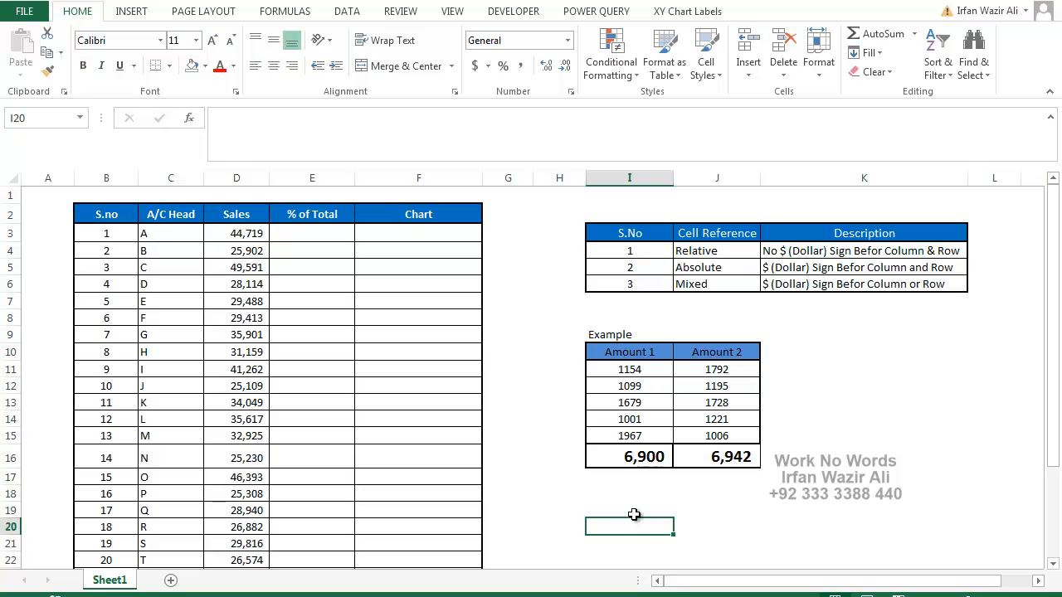
click(634, 511)
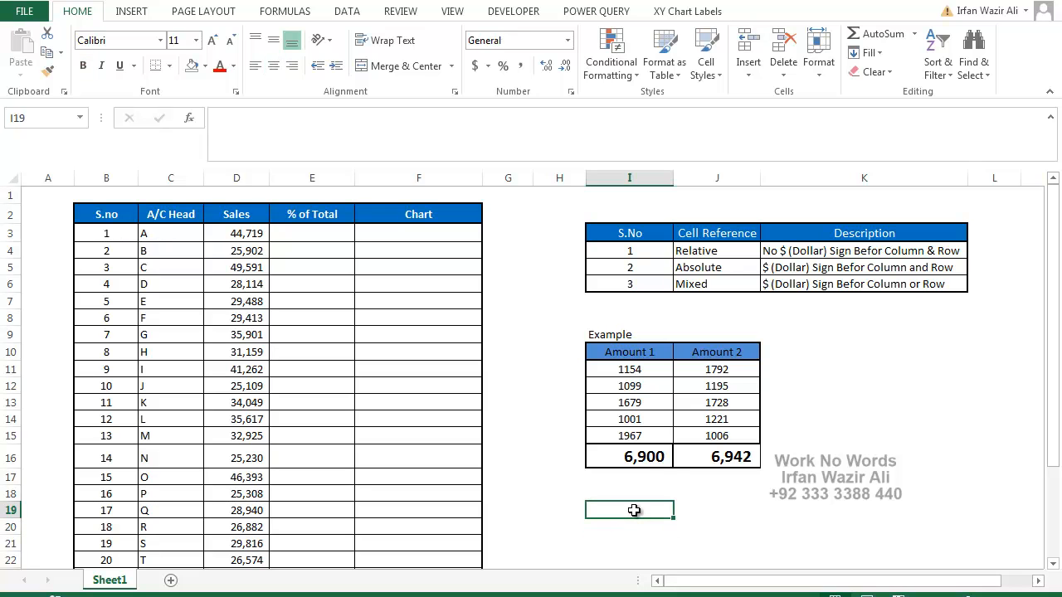
click(636, 458)
key(ctrl+c)
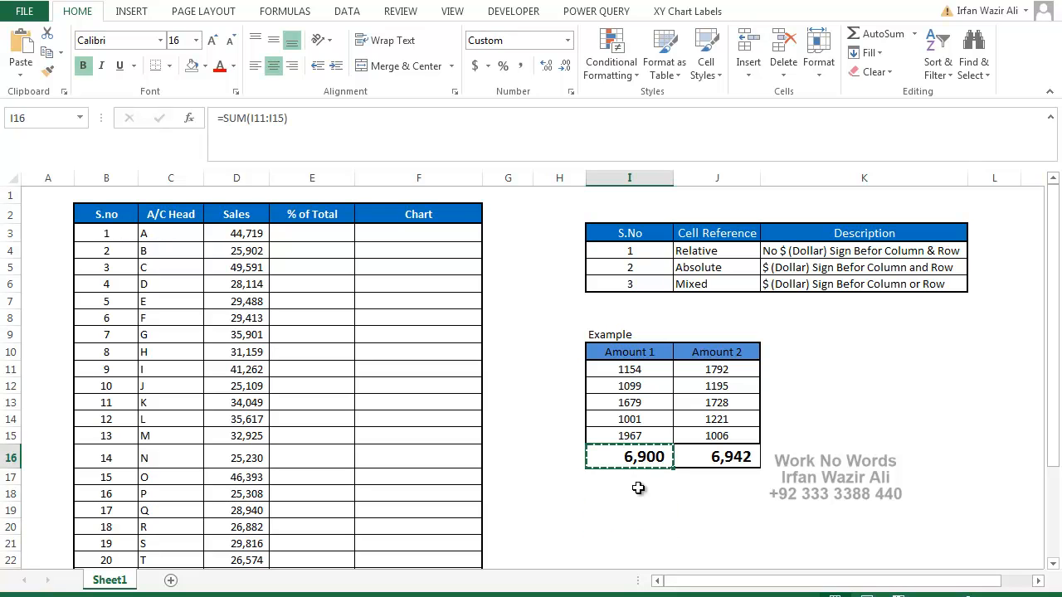
click(637, 512)
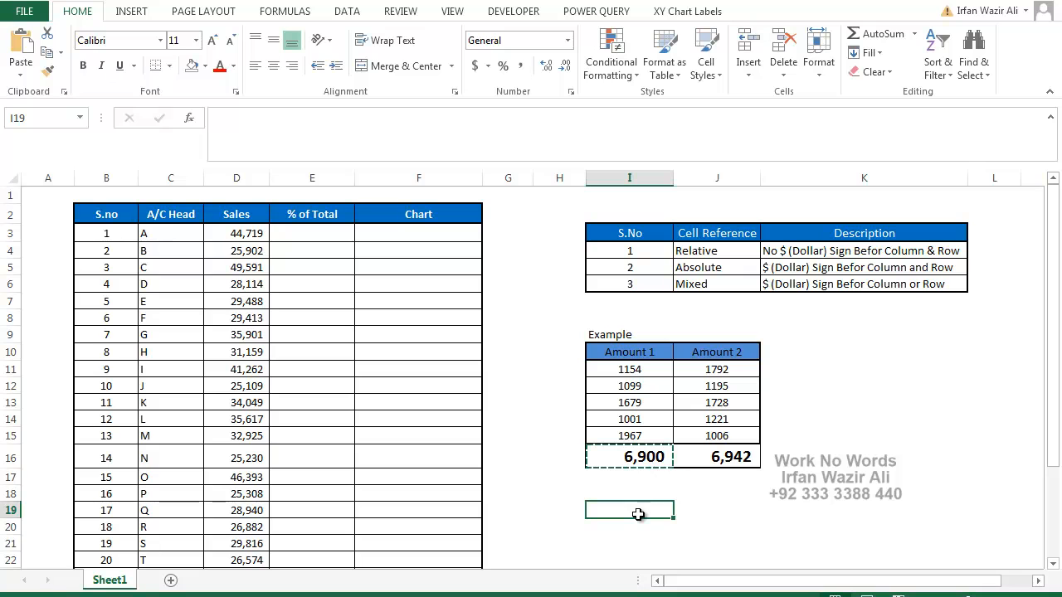
key(Return)
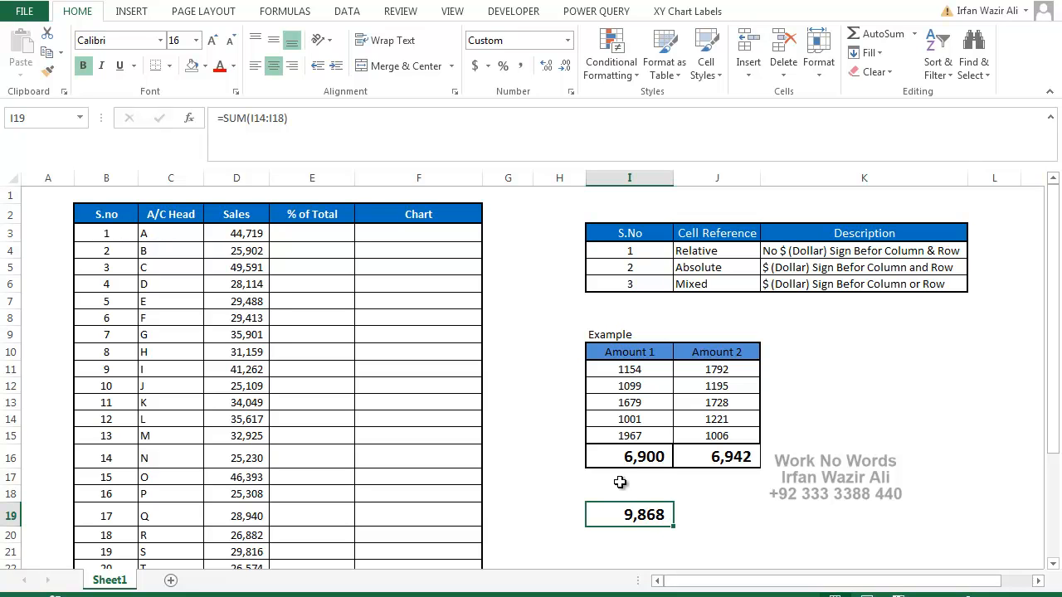
Check the range referenced by the copied formula in I19 and clear the cell.
double_click(647, 516)
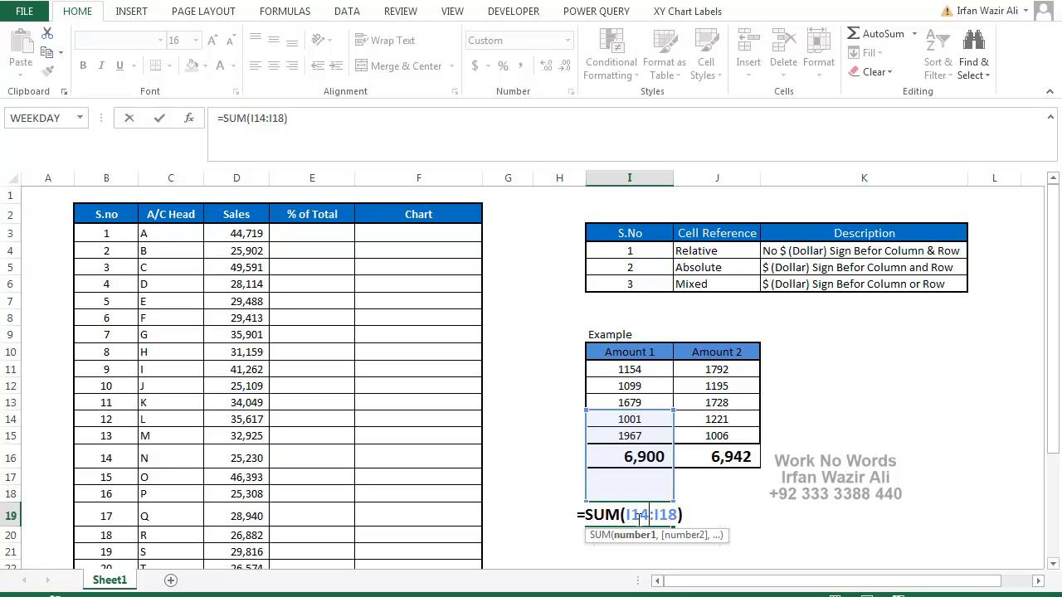
key(ctrl+Return)
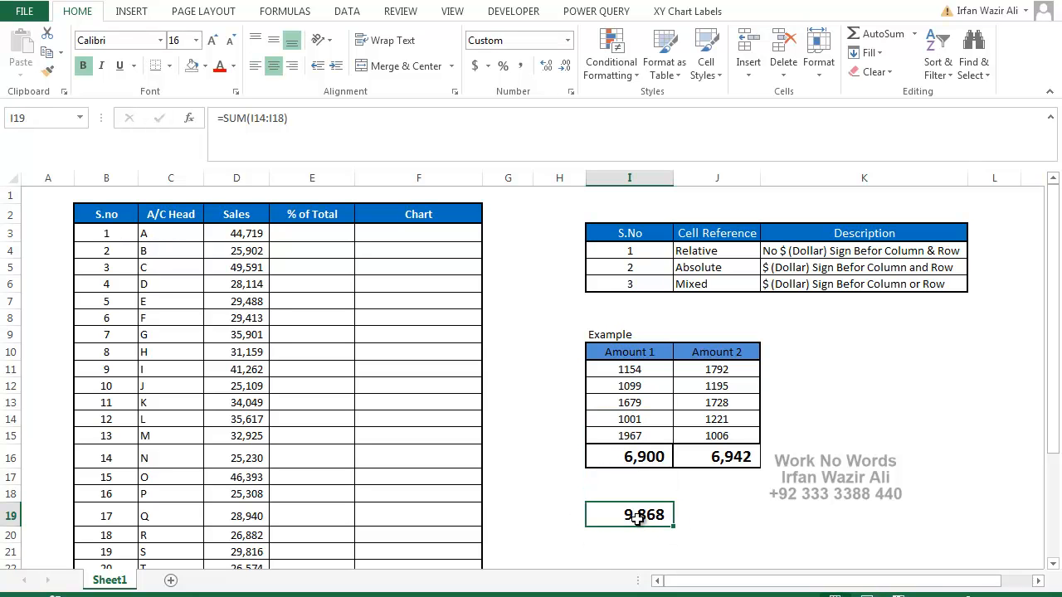
key(Delete)
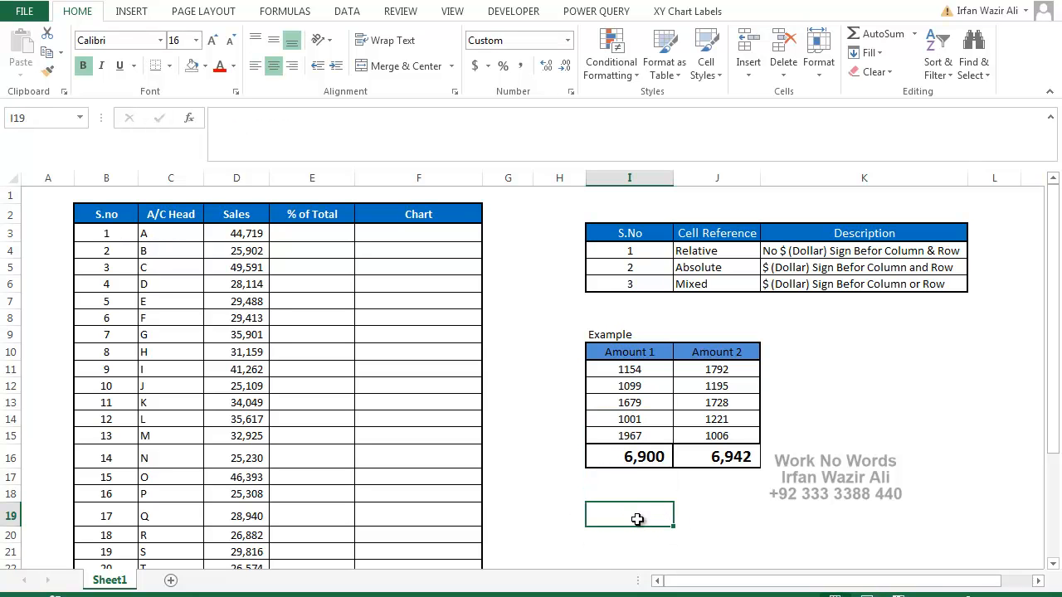
Make both references in the I16 total absolute so the formula reads =SUM($I$11:$I$15).
double_click(643, 457)
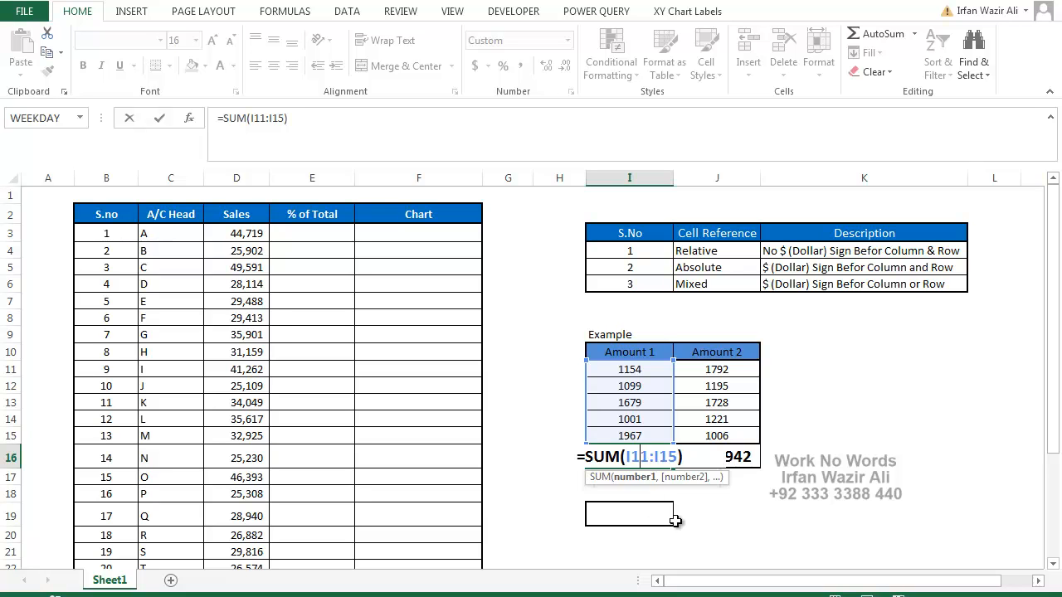
key(F4)
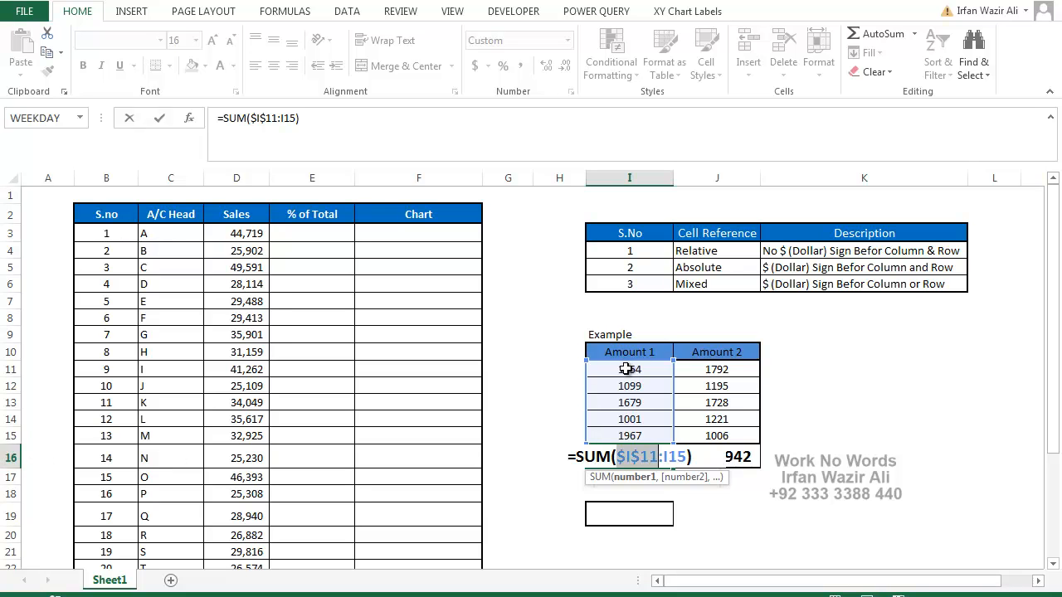
click(680, 455)
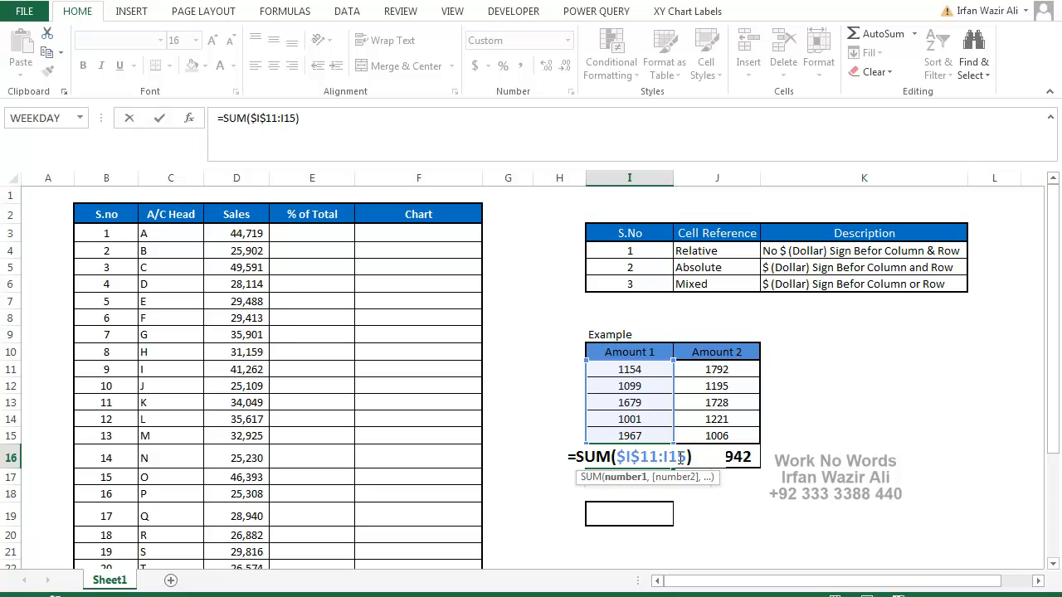
key(F4)
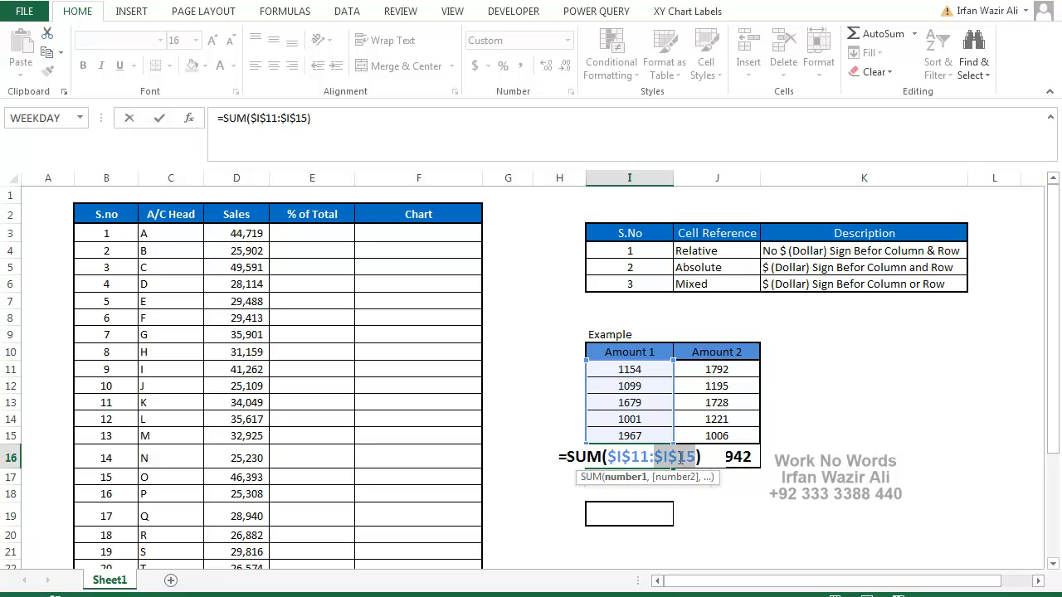
click(684, 457)
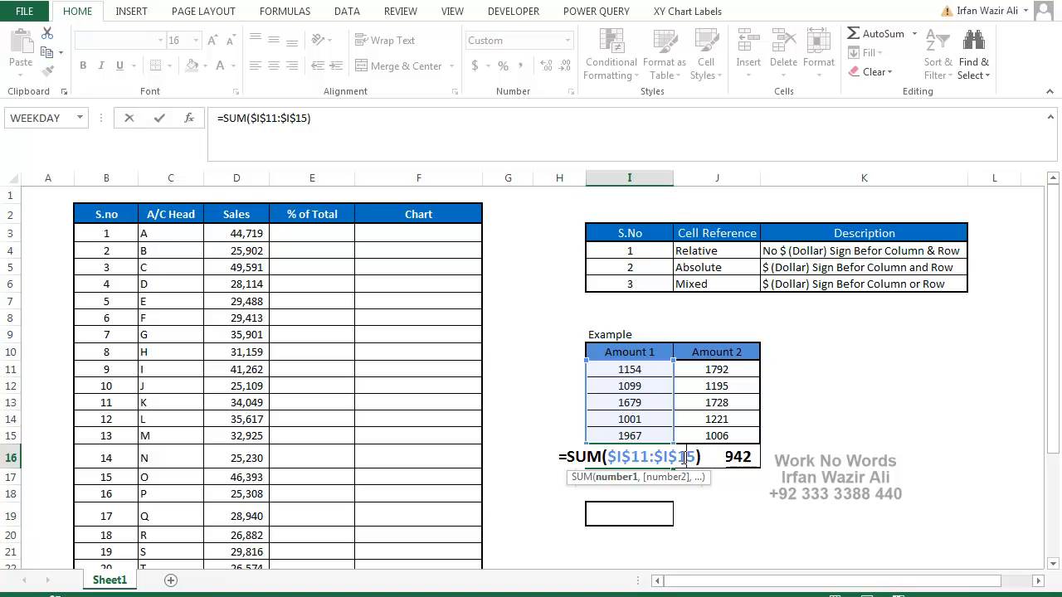
key(Return)
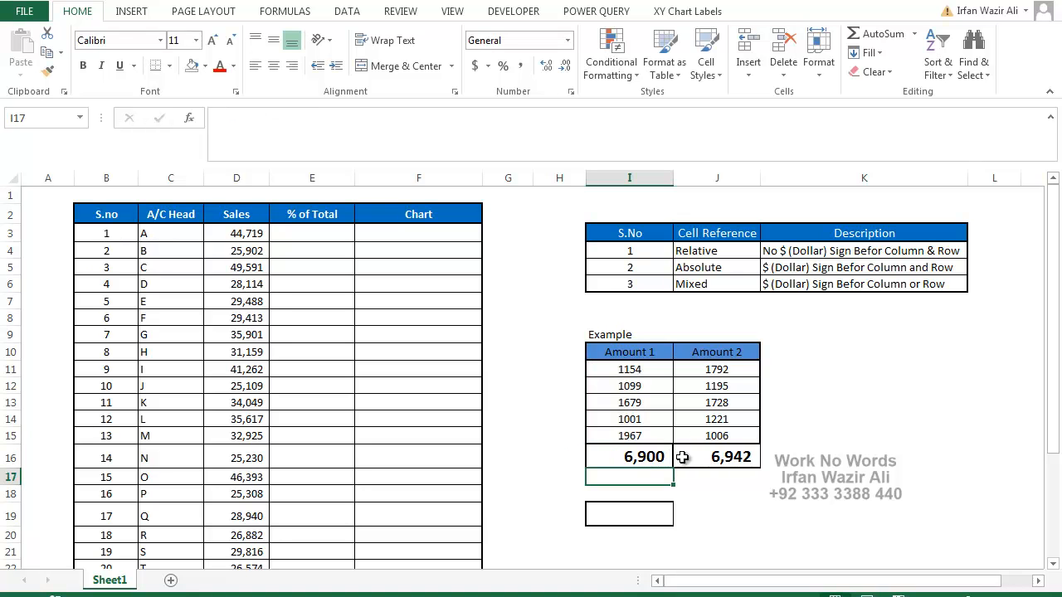
Copy the absolute-reference total from I16 into I19 and check the range the pasted formula references.
click(666, 457)
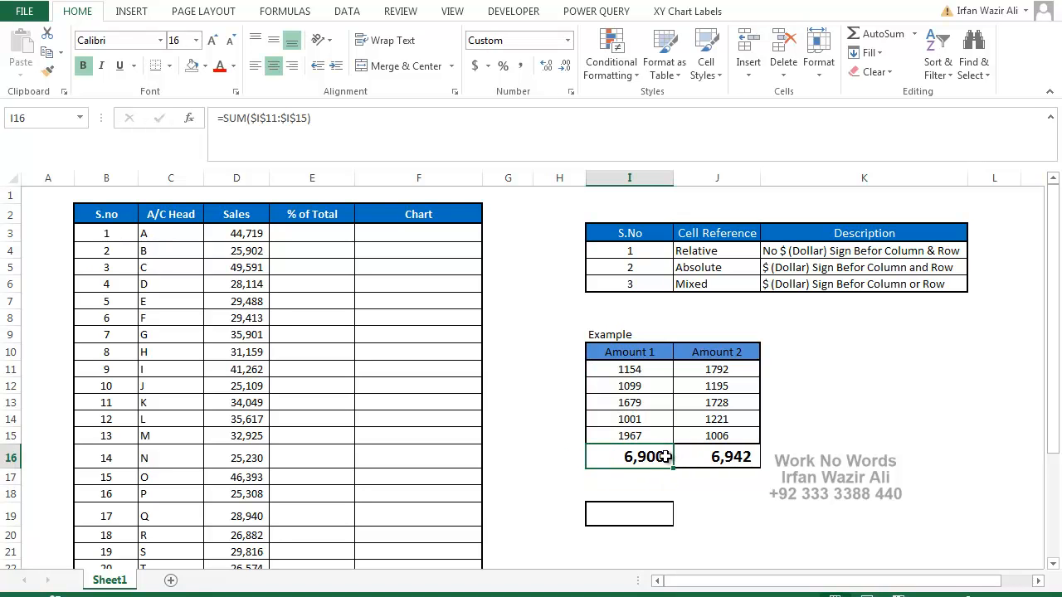
key(ctrl+c)
click(653, 516)
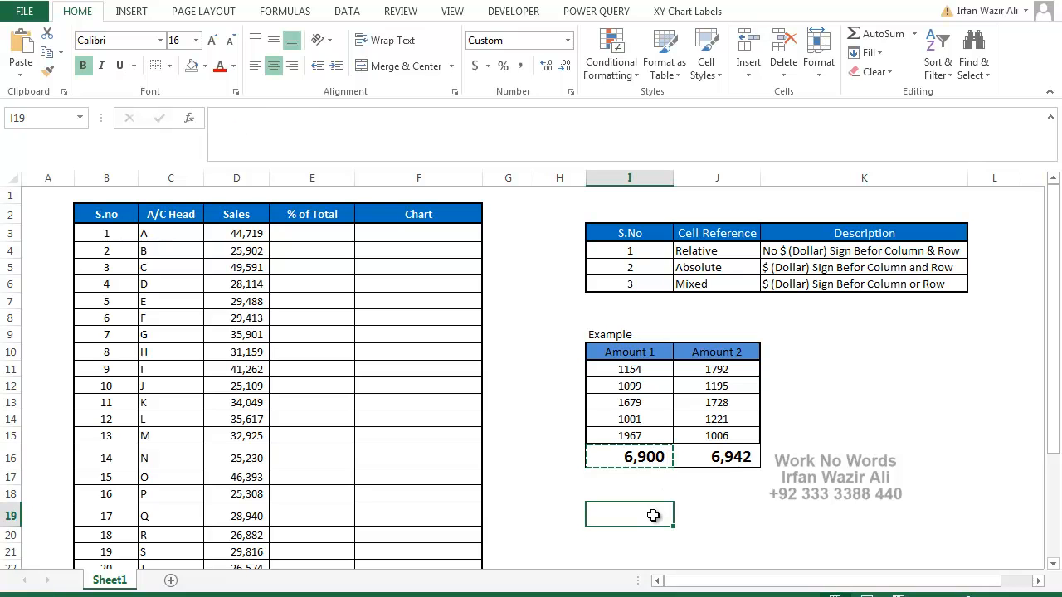
key(Return)
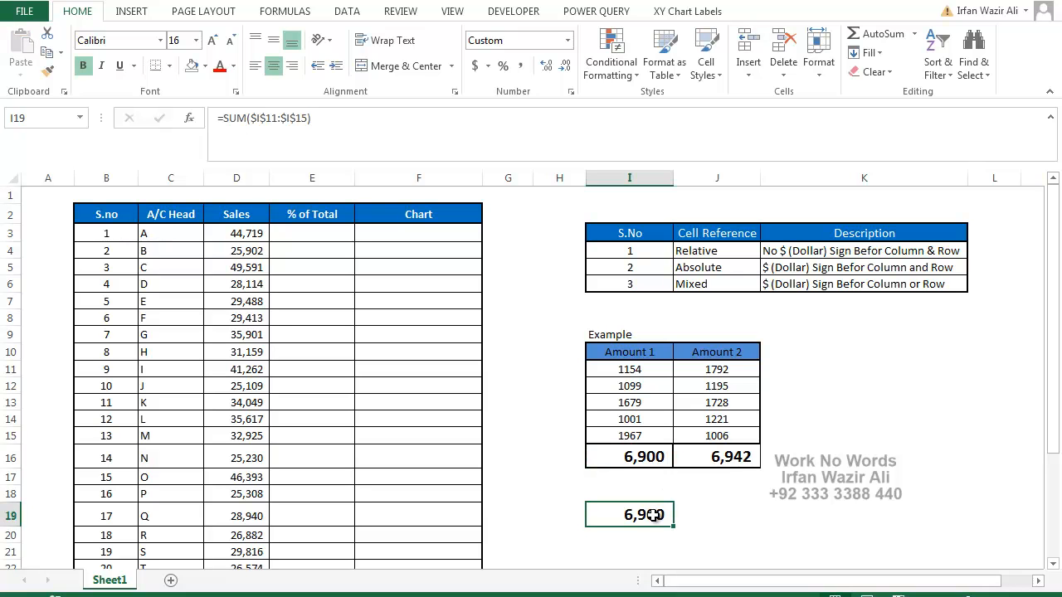
key(F2)
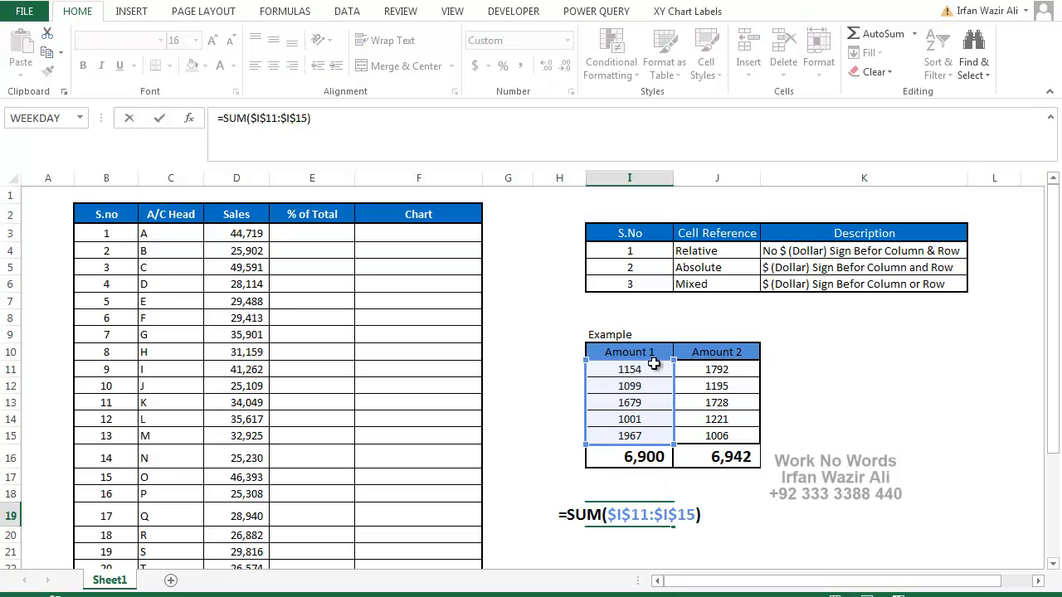
key(Escape)
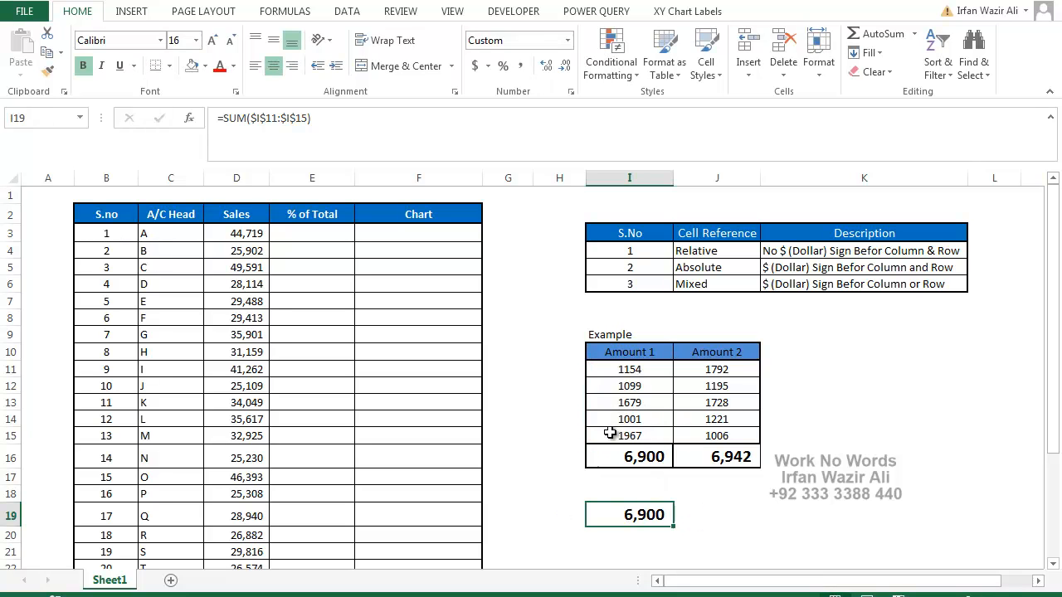
Copy the absolute-reference total from I16 into J16 and check the range the pasted formula references.
click(649, 463)
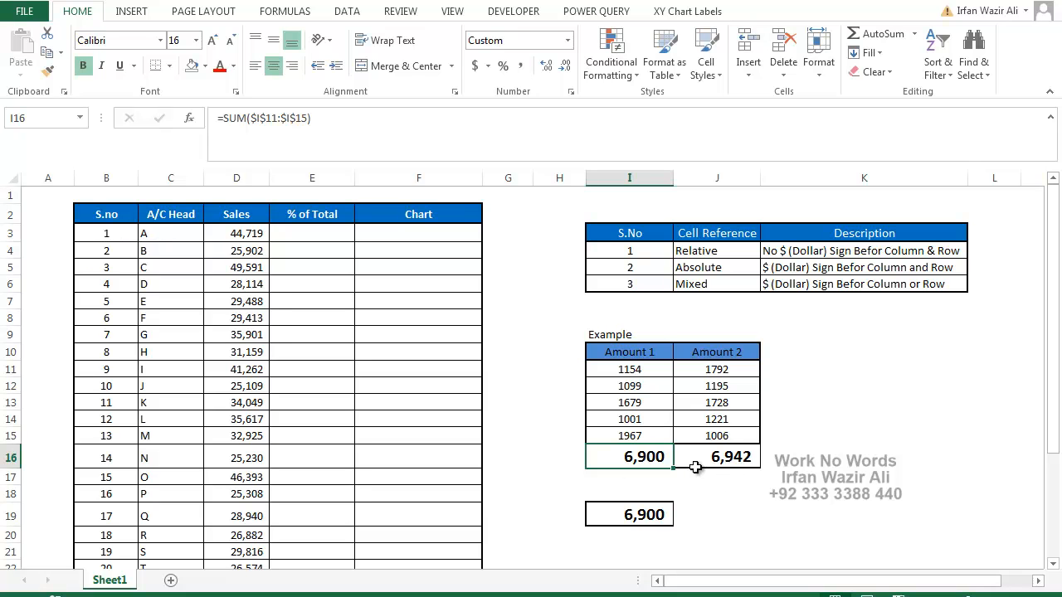
key(ctrl+c)
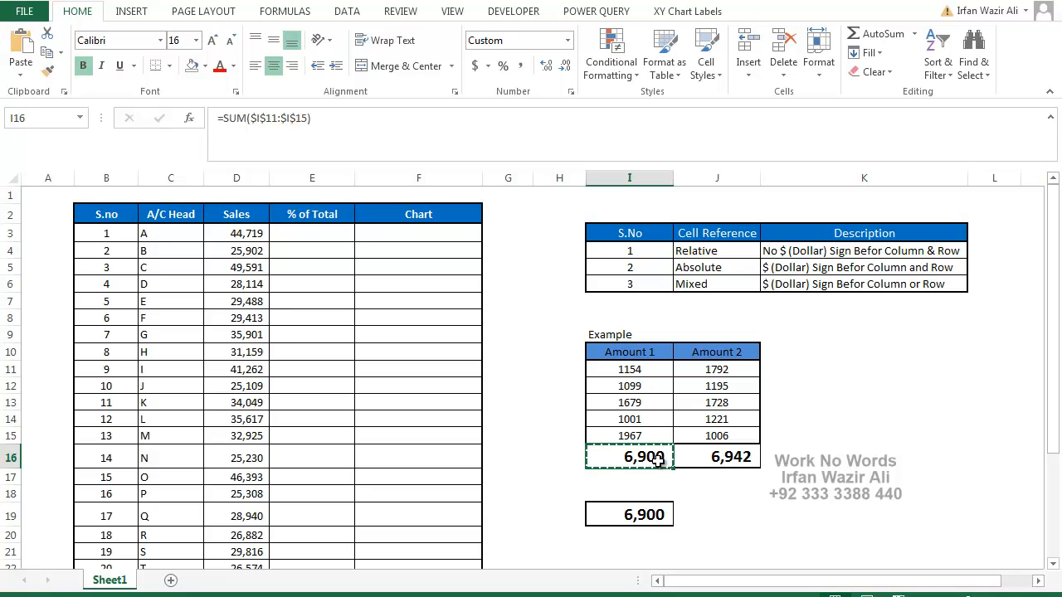
click(715, 462)
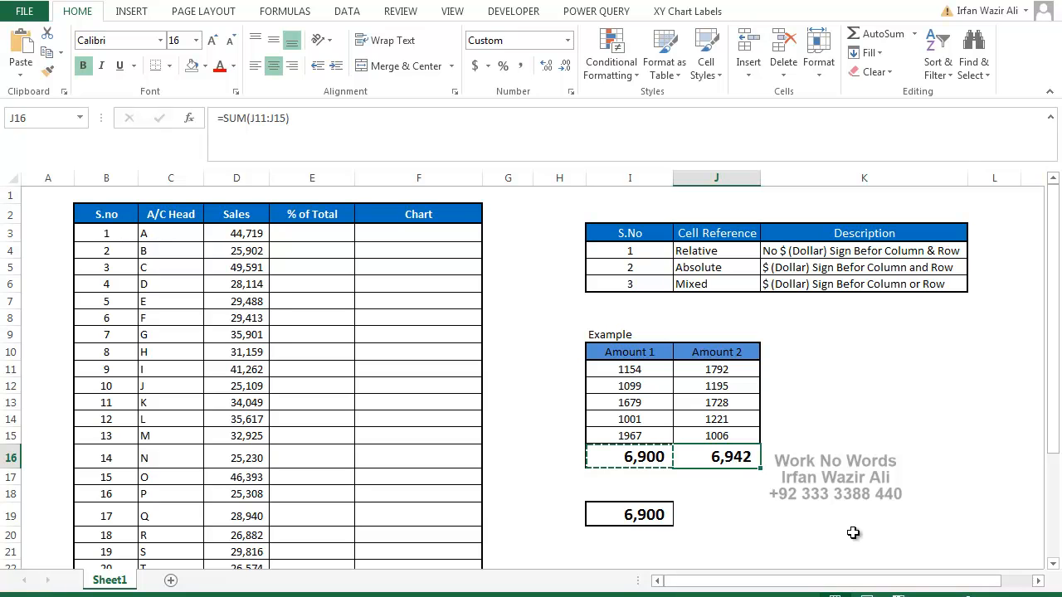
key(Return)
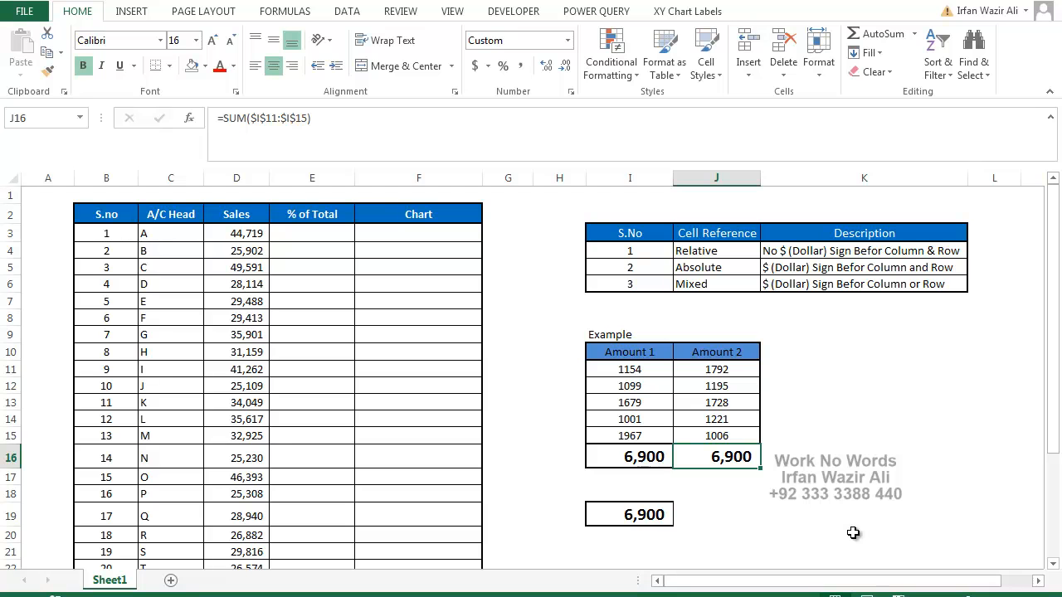
double_click(730, 448)
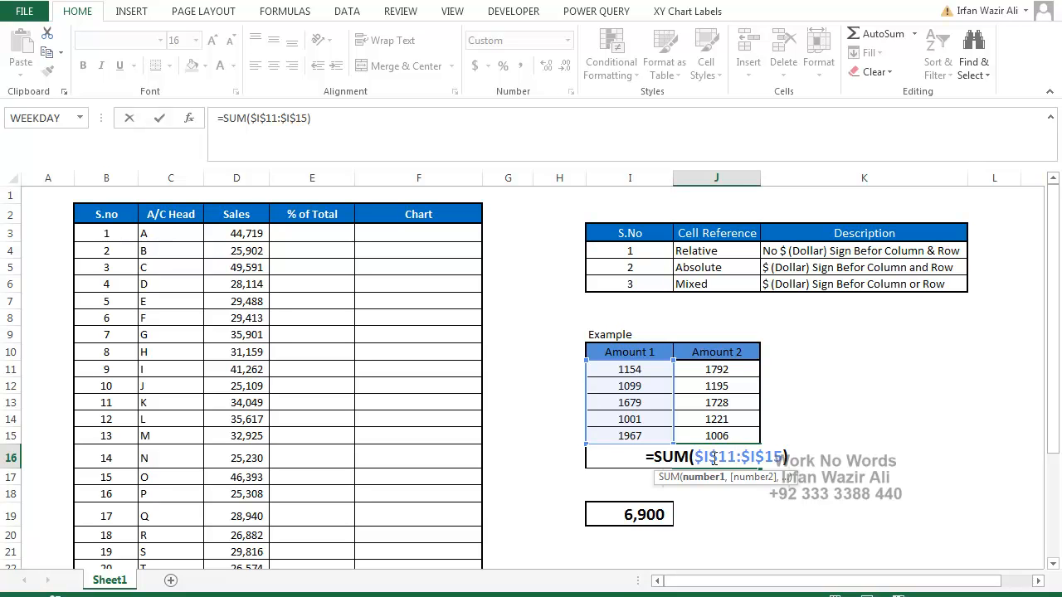
key(Tab)
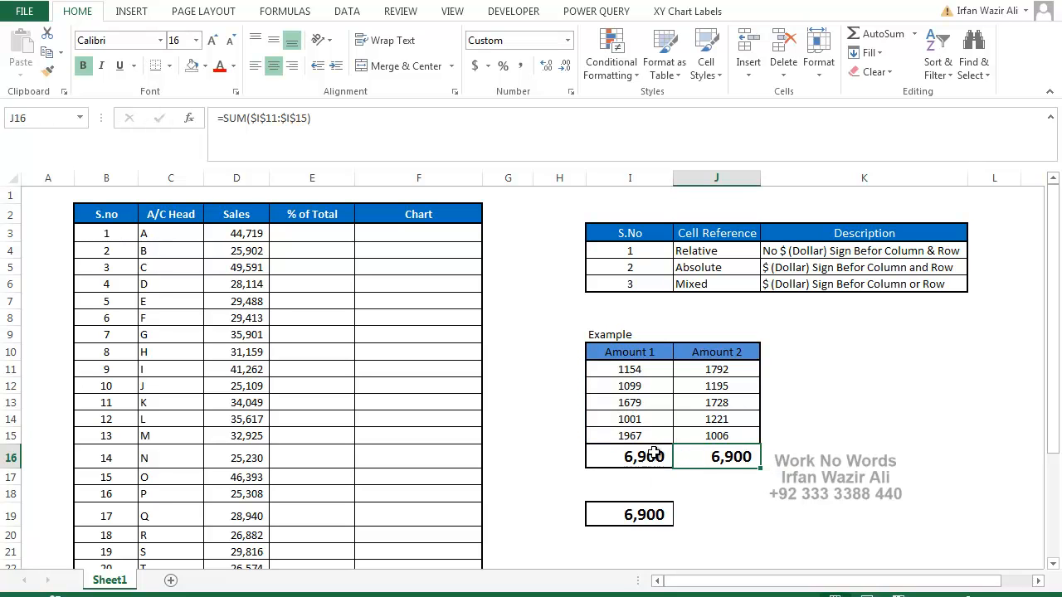
Make both references in the I16 total mixed, locking only the rows, so the formula reads =SUM(I$11:I$15).
double_click(655, 453)
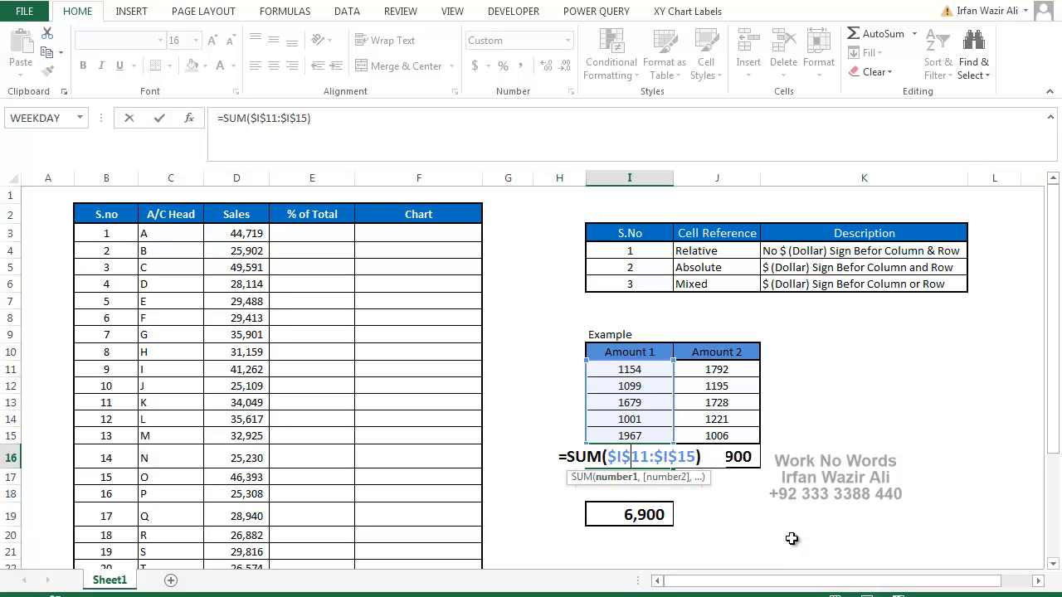
key(F4)
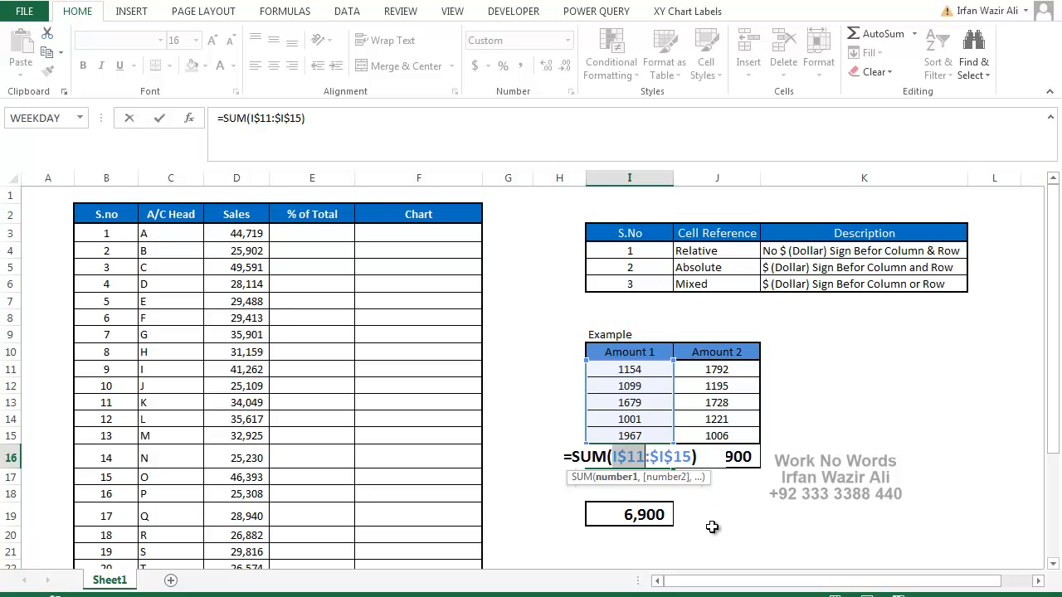
key(F4)
key(F4)
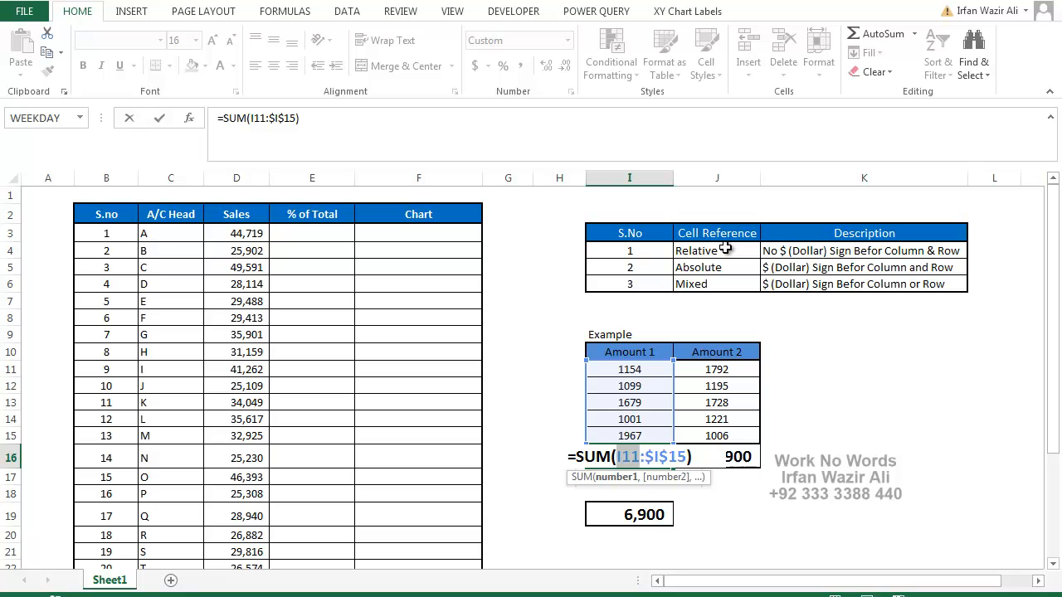
key(F4)
key(F4)
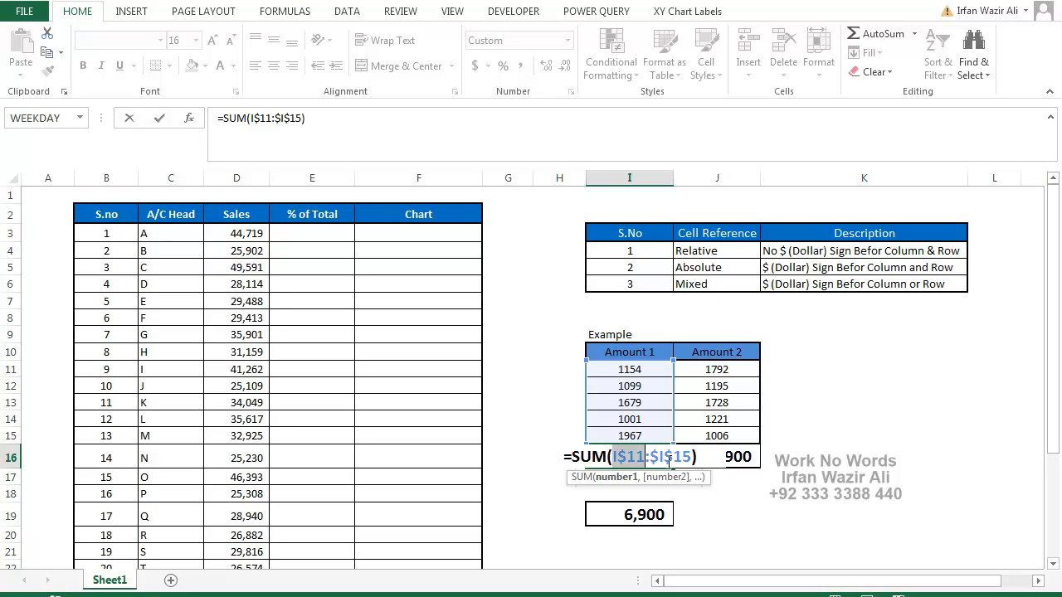
click(670, 461)
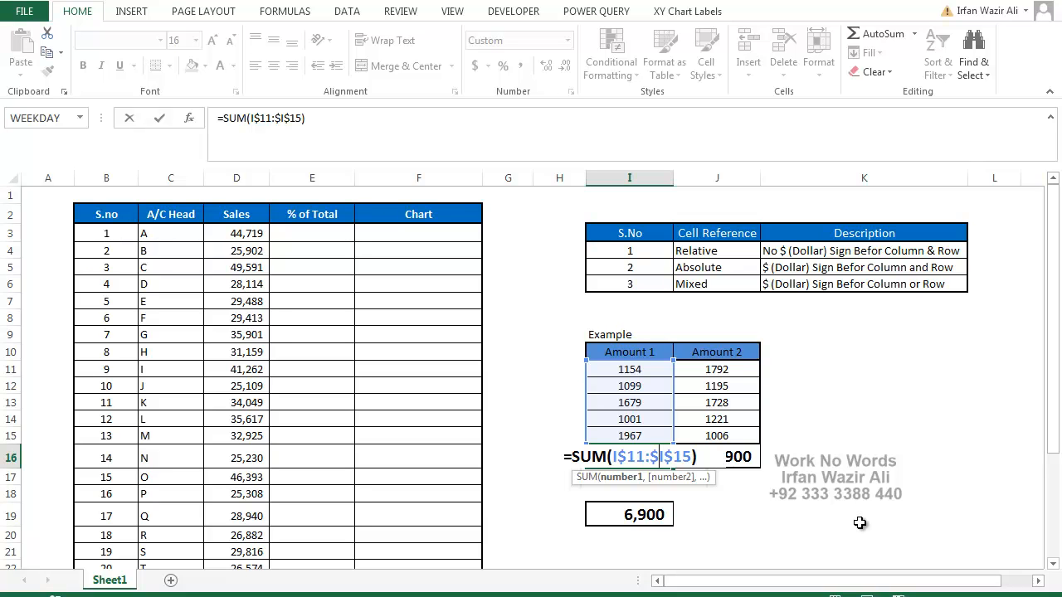
key(BackSpace)
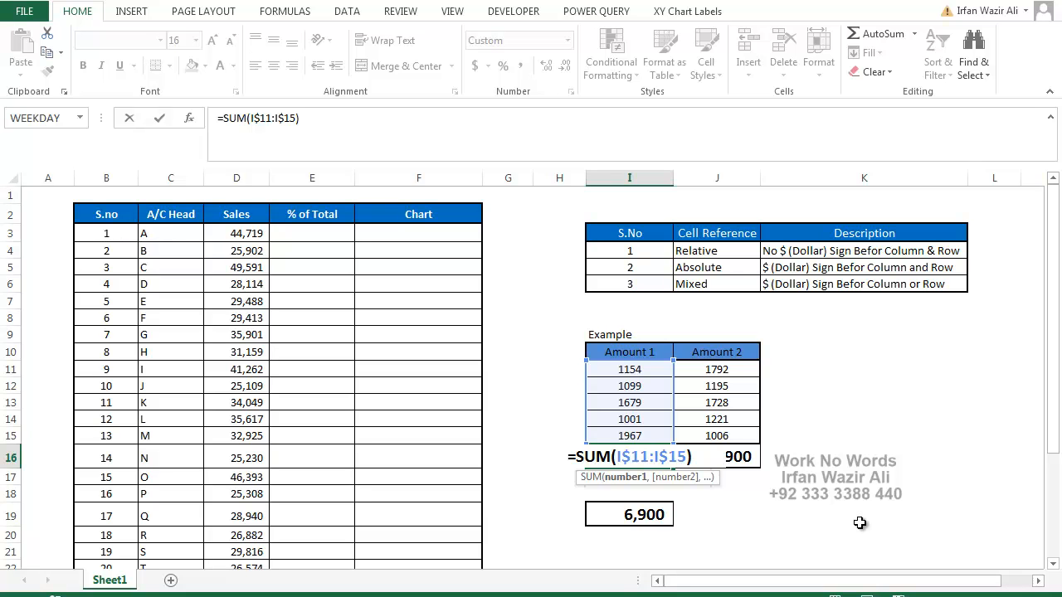
key(Return)
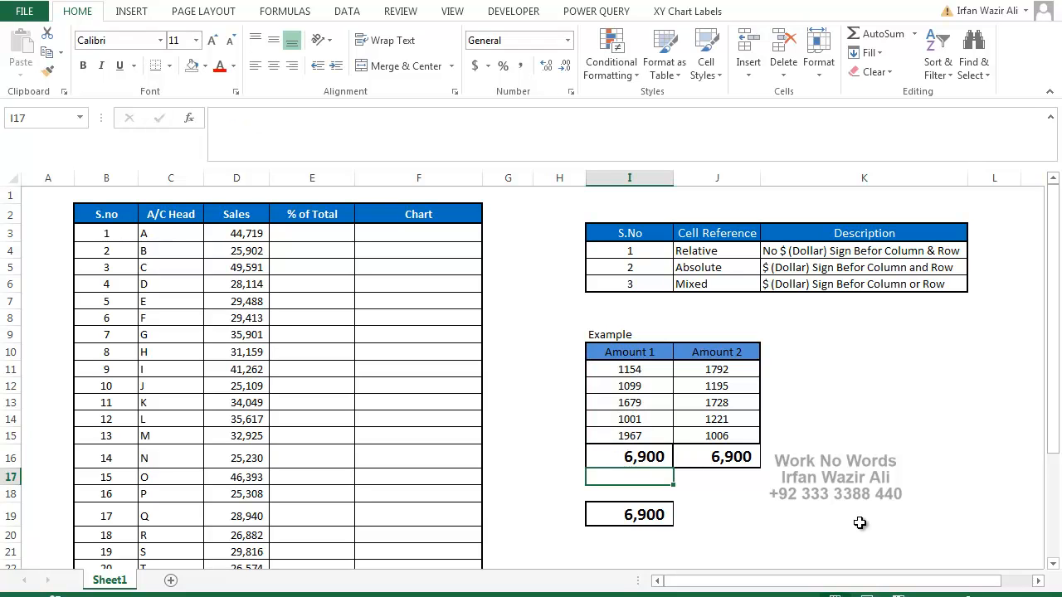
Fill the mixed-reference total from I16 across to J16 and check the range it references there.
click(635, 456)
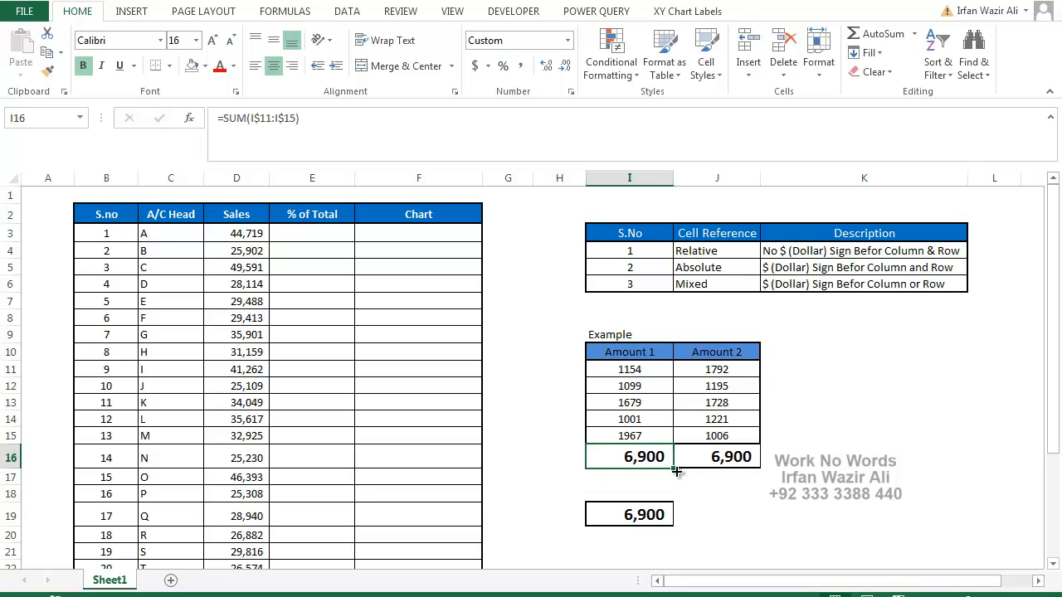
drag(671, 469, 757, 472)
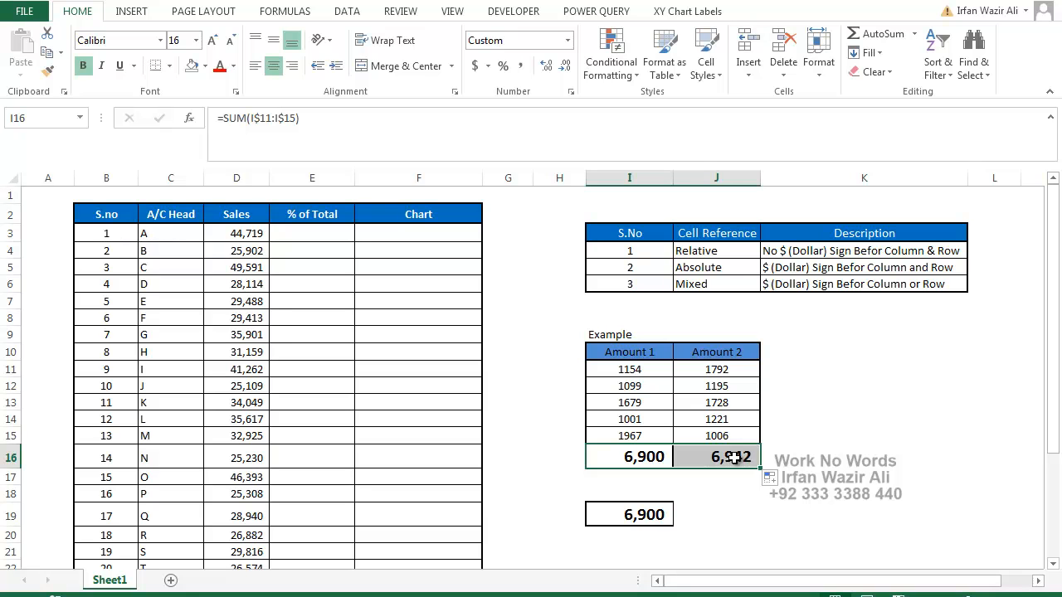
double_click(734, 457)
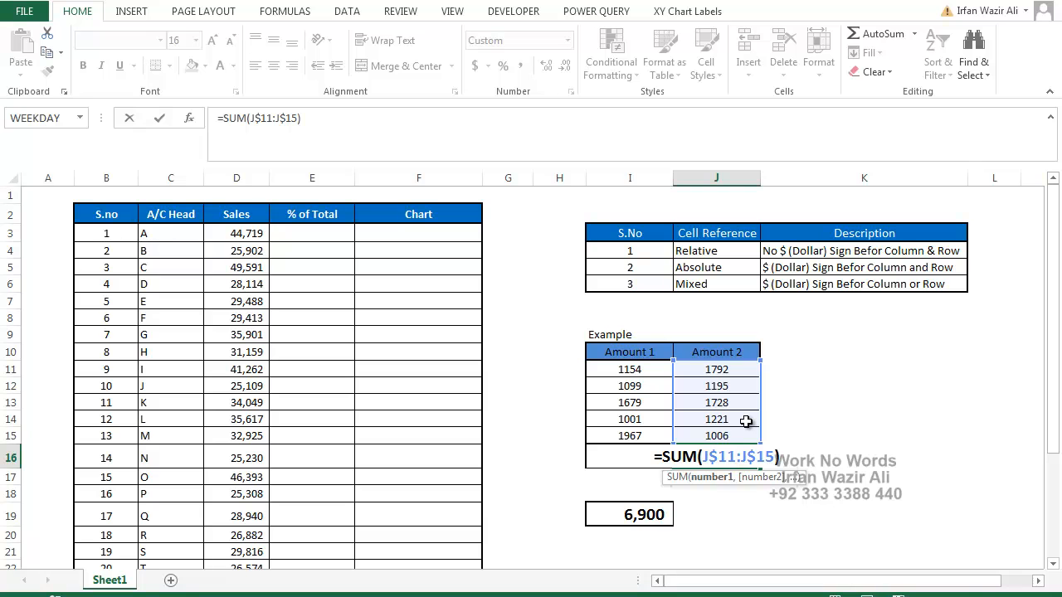
click(660, 453)
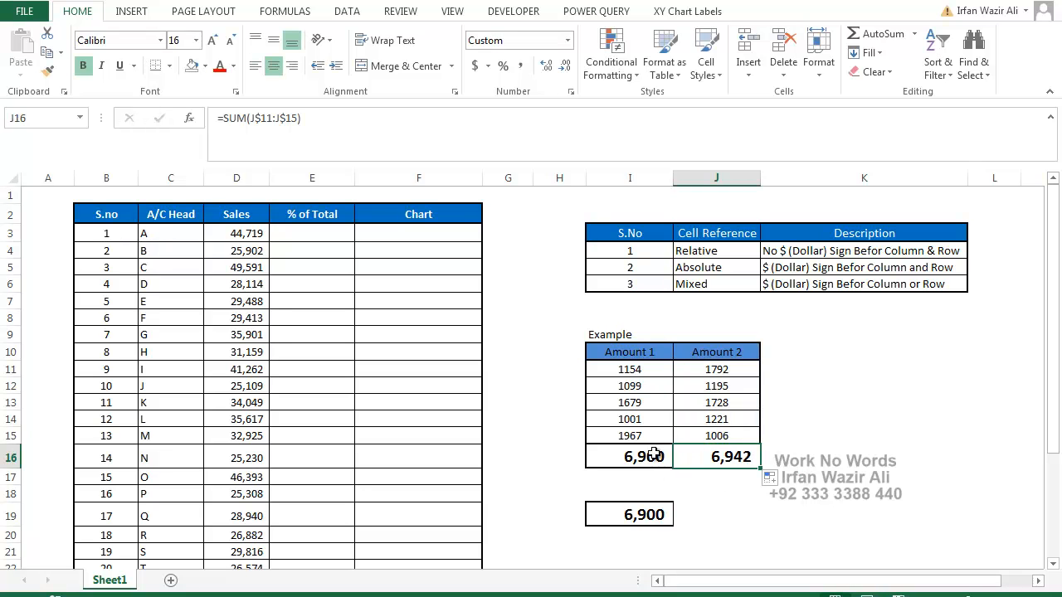
Copy both mixed-reference totals from I16:J16 into row 19, starting at I19.
drag(644, 463, 717, 462)
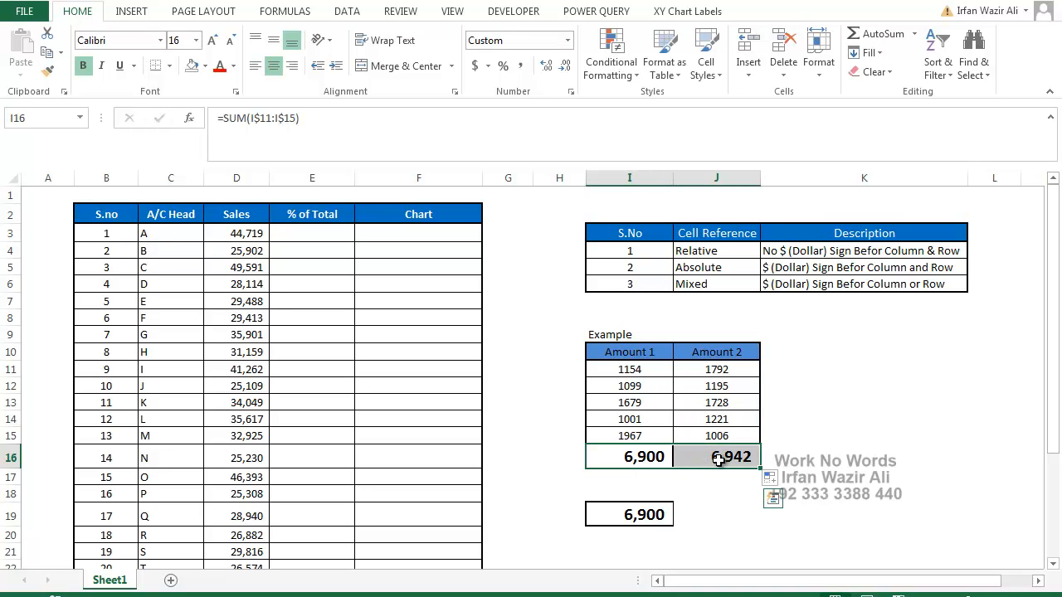
key(ctrl+c)
click(644, 518)
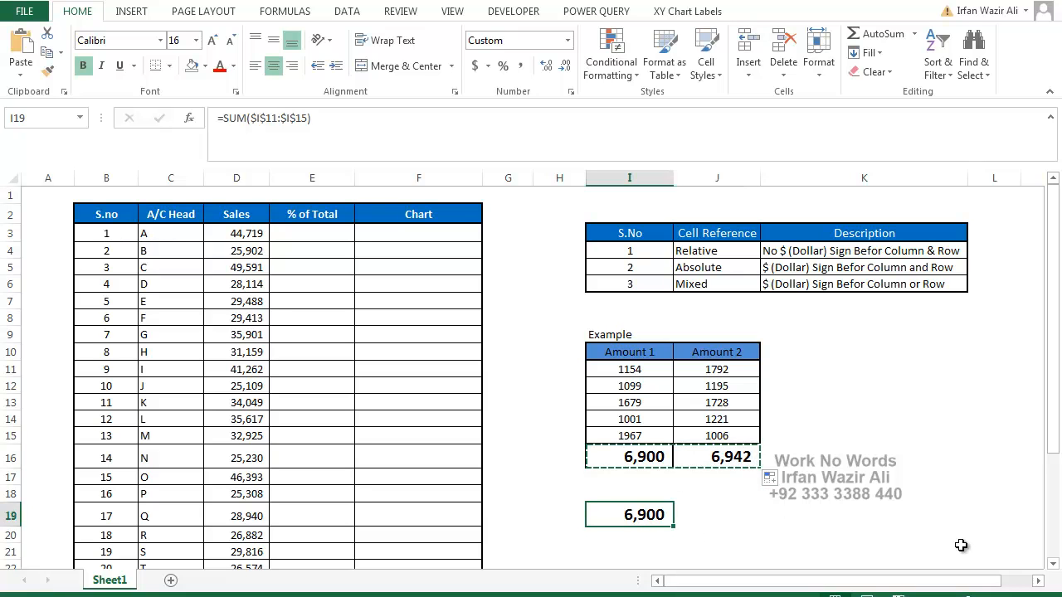
key(ctrl+v)
key(Escape)
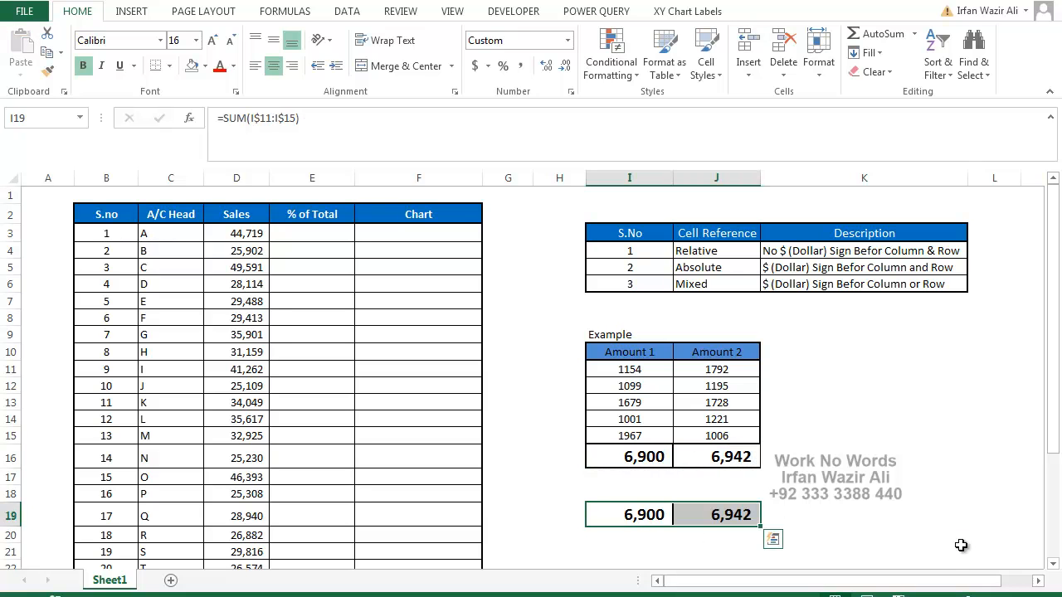
Check the ranges referenced by the pasted total formulas in I19 and J19.
double_click(664, 516)
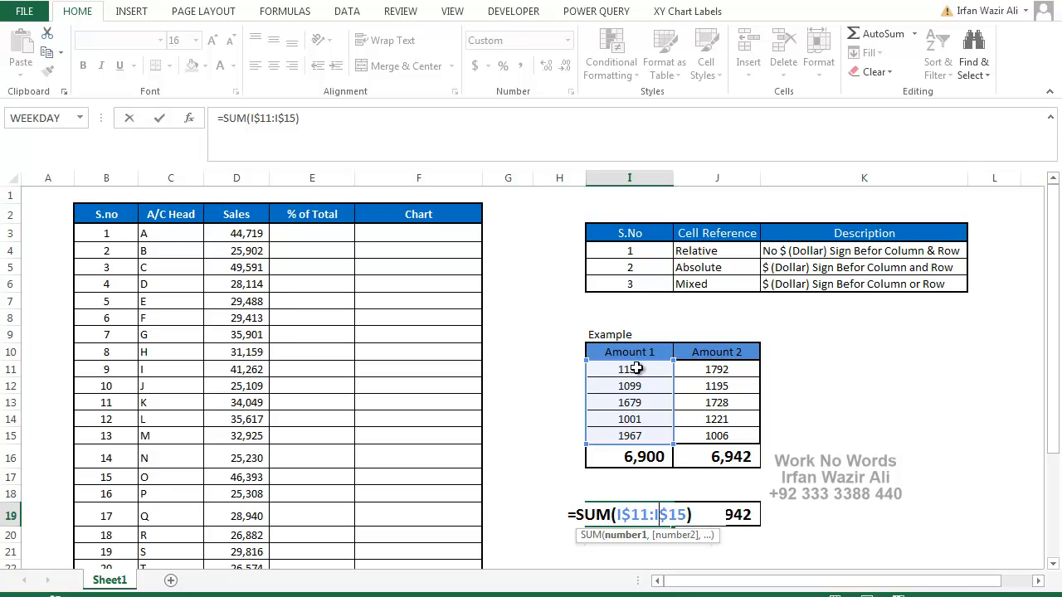
key(ctrl+Return)
double_click(729, 516)
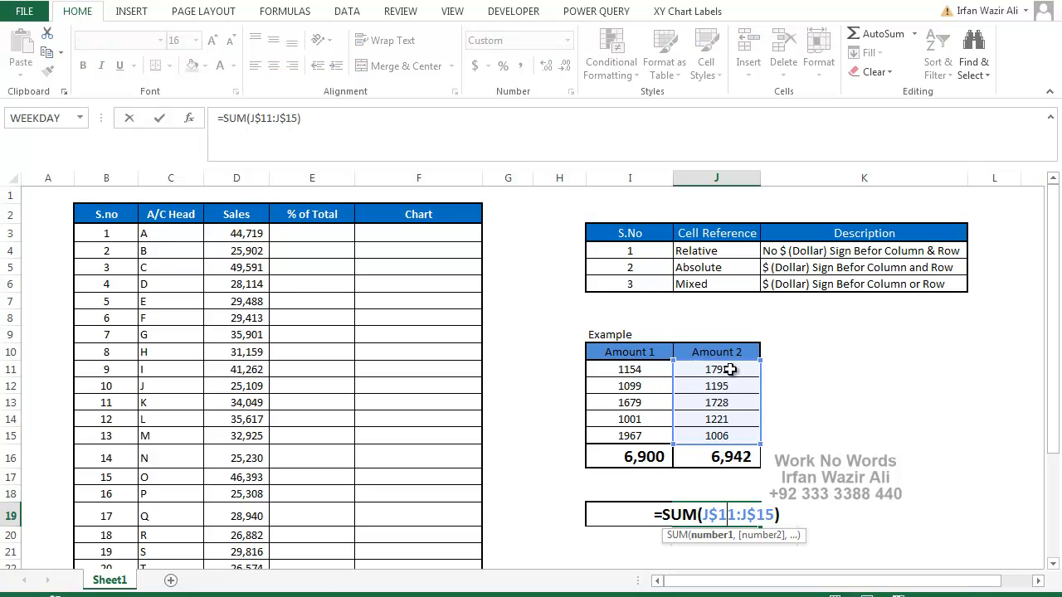
key(Escape)
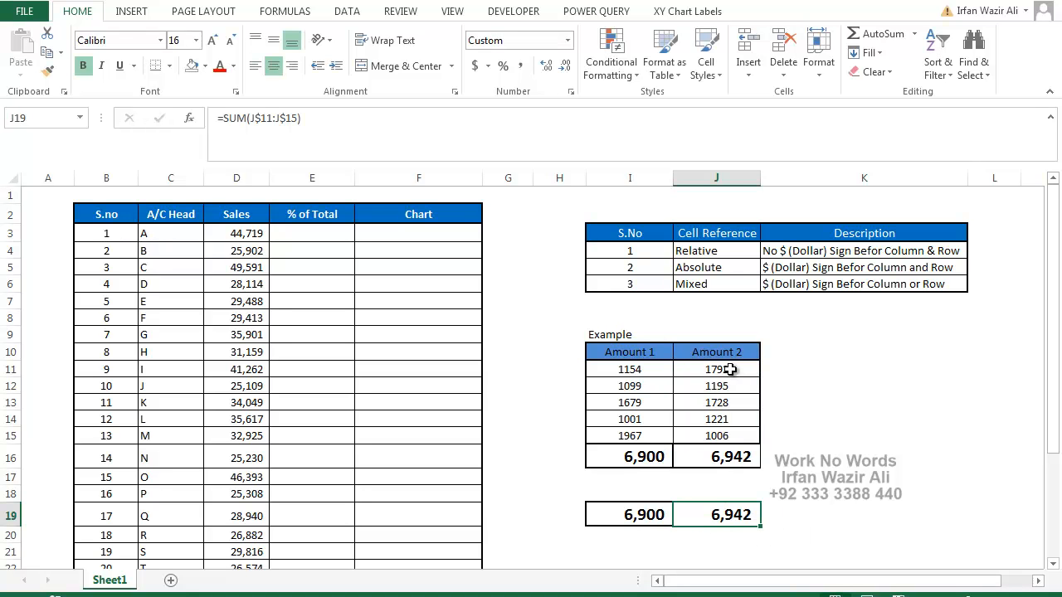
Enter =D3/D29 in E3 to calculate the first account head's percentage of total sales.
click(313, 234)
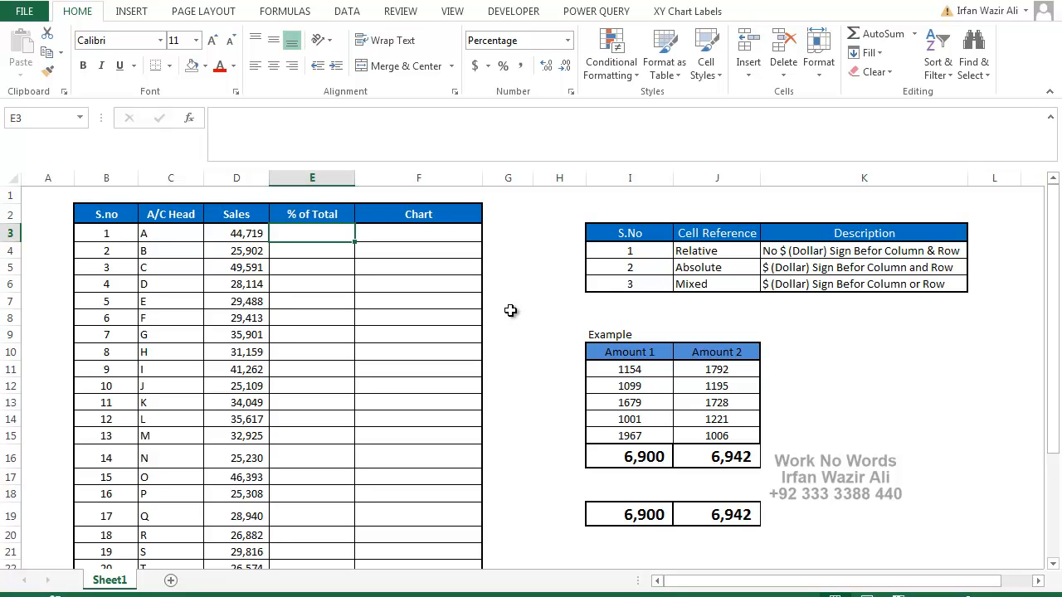
text(=)
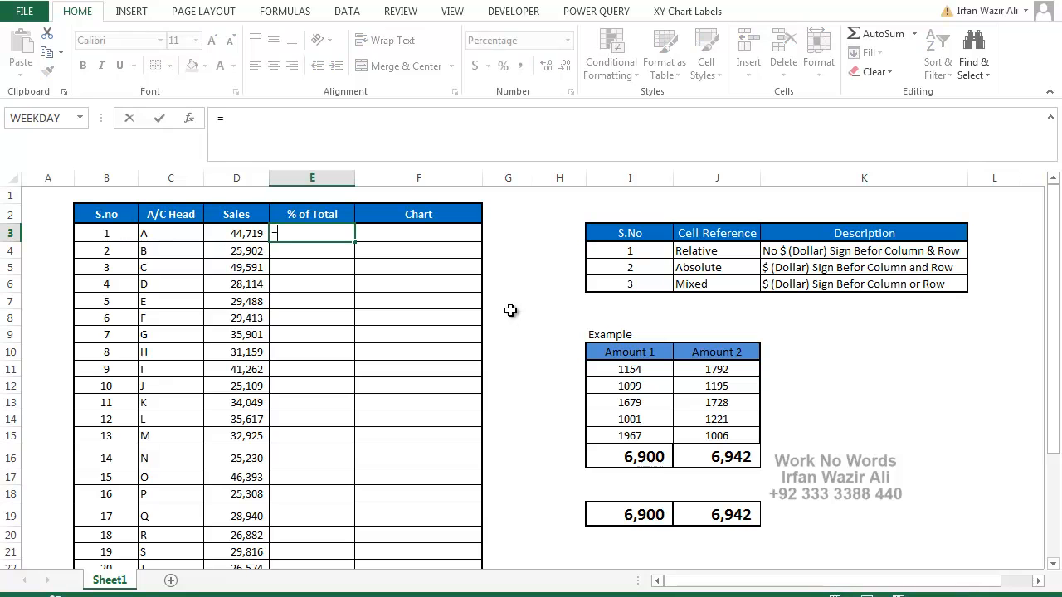
key(Left)
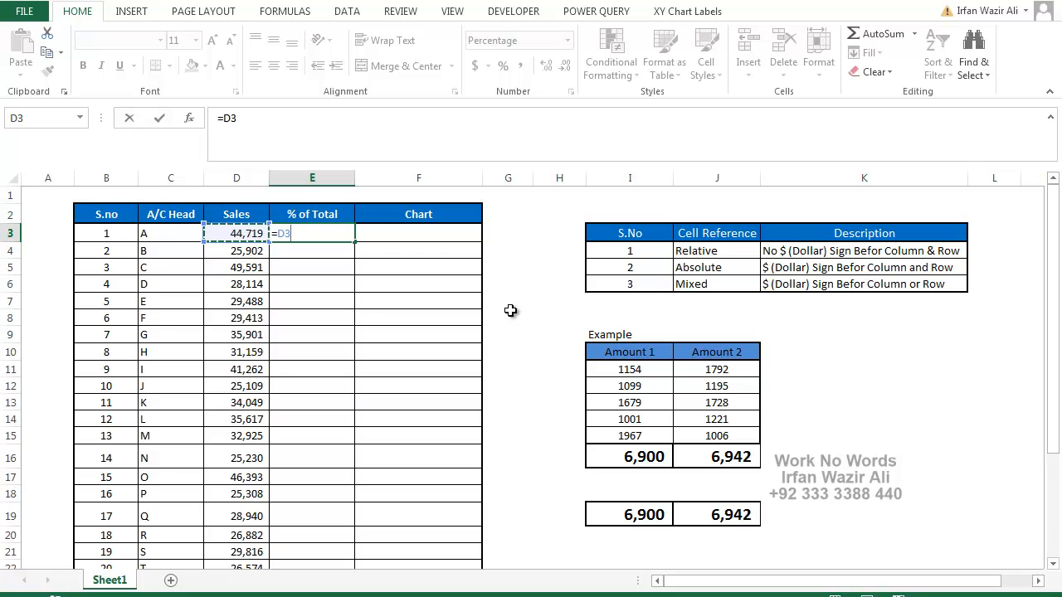
text(/)
scroll(498, 324, down, 5)
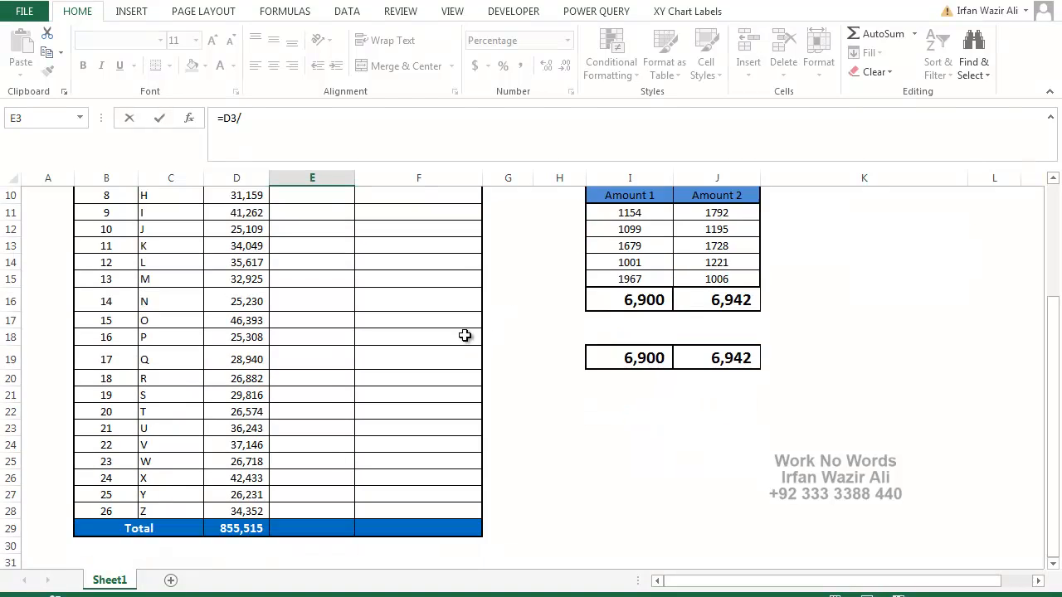
click(238, 427)
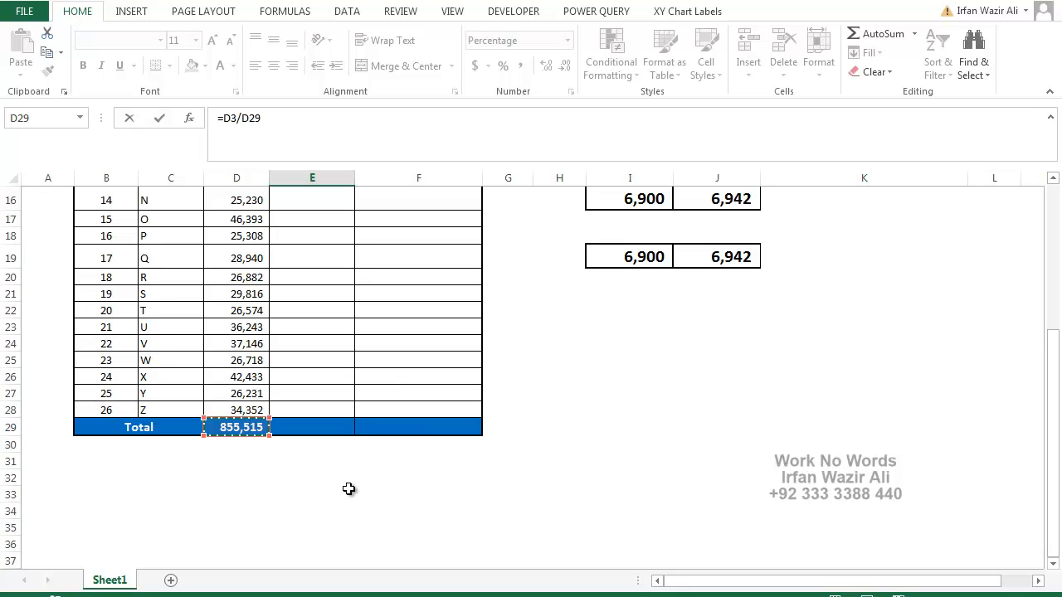
scroll(374, 351, up, 5)
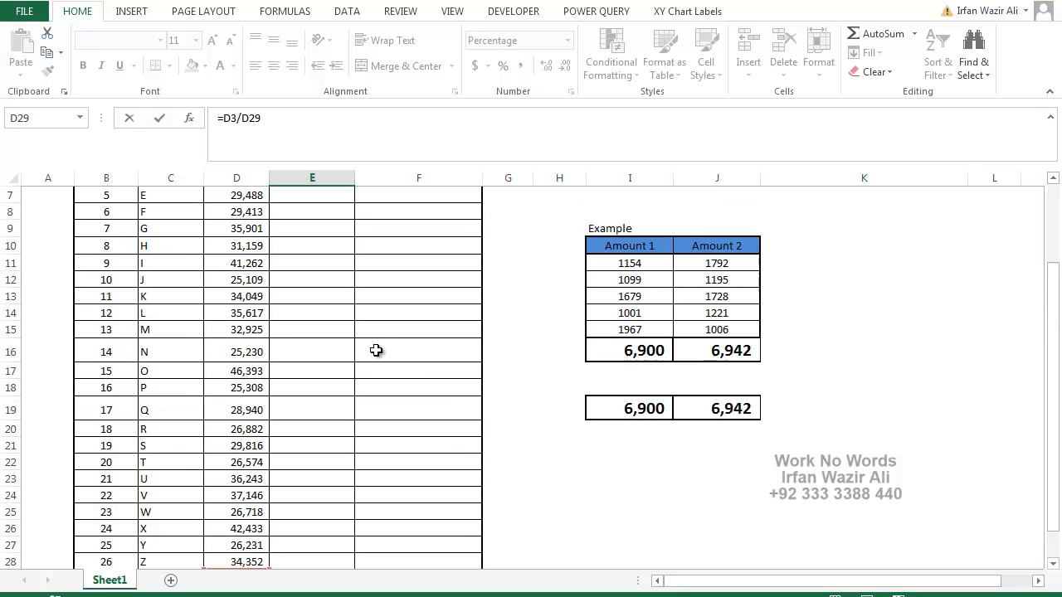
key(Return)
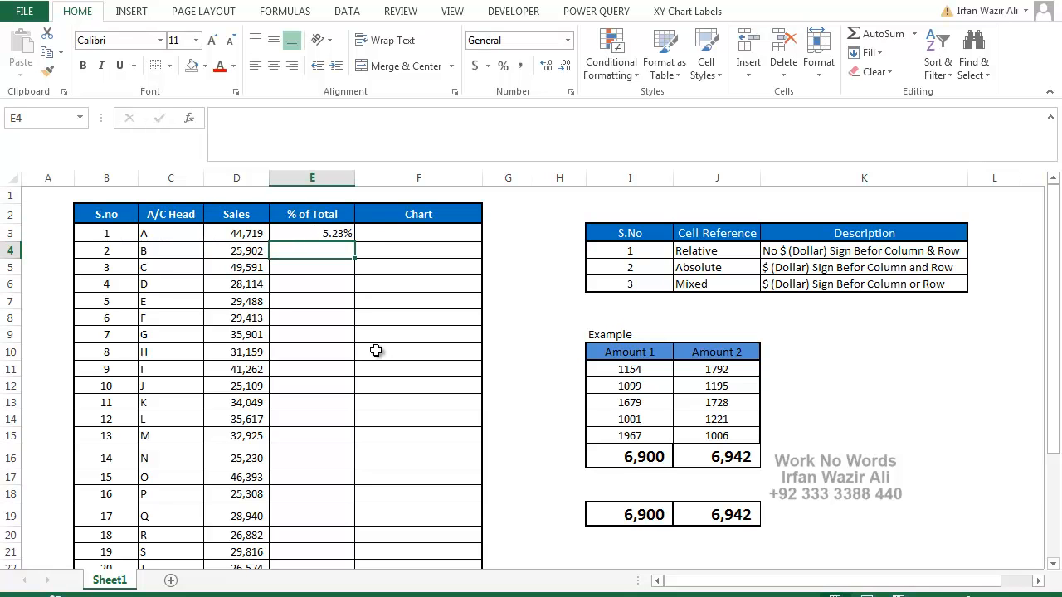
Fill the percentage formula from E3 down the % of Total column to E9.
click(347, 235)
drag(355, 242, 356, 343)
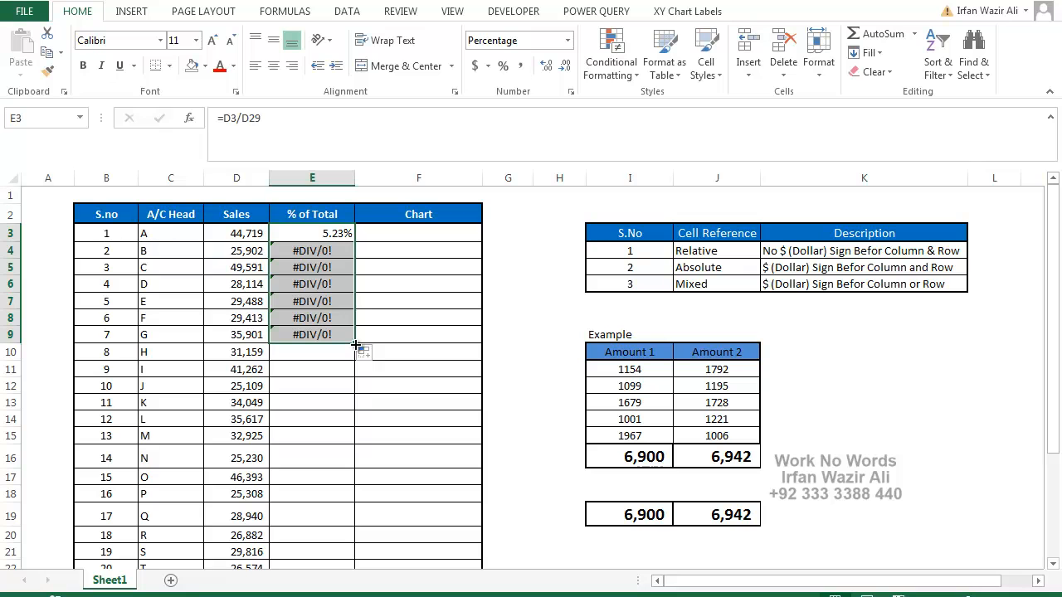
click(372, 302)
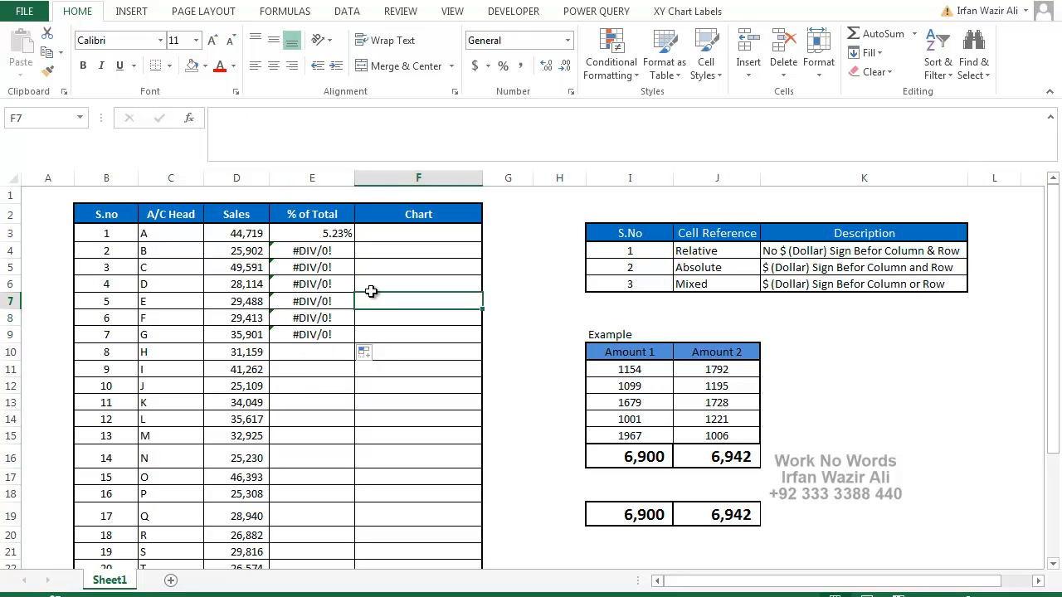
Redirect the divisor of the percentage formula in E4 to the sales total in D29, giving =D4/D29.
double_click(336, 250)
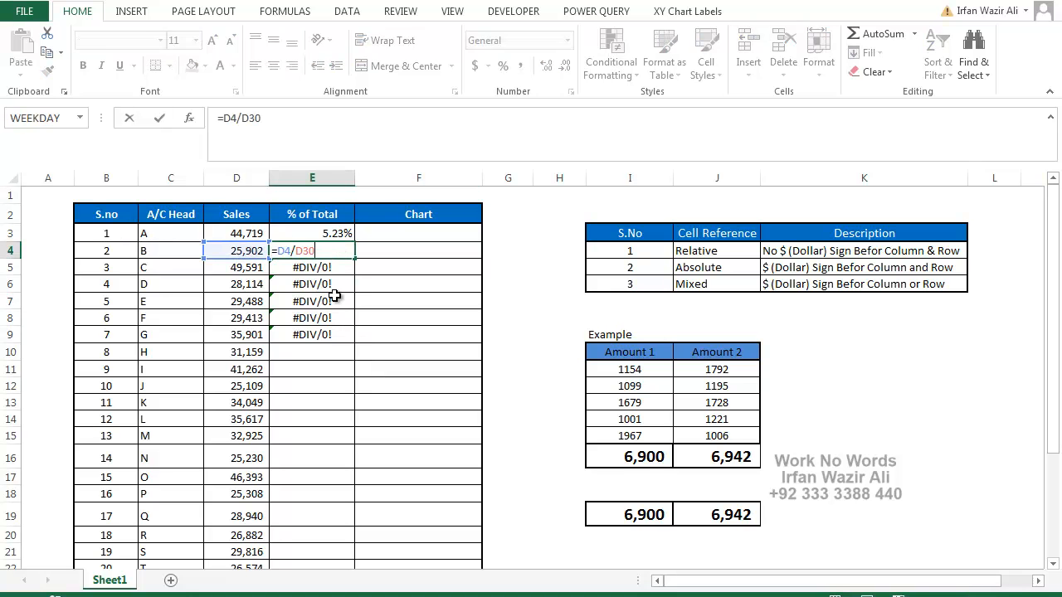
scroll(315, 332, down, 5)
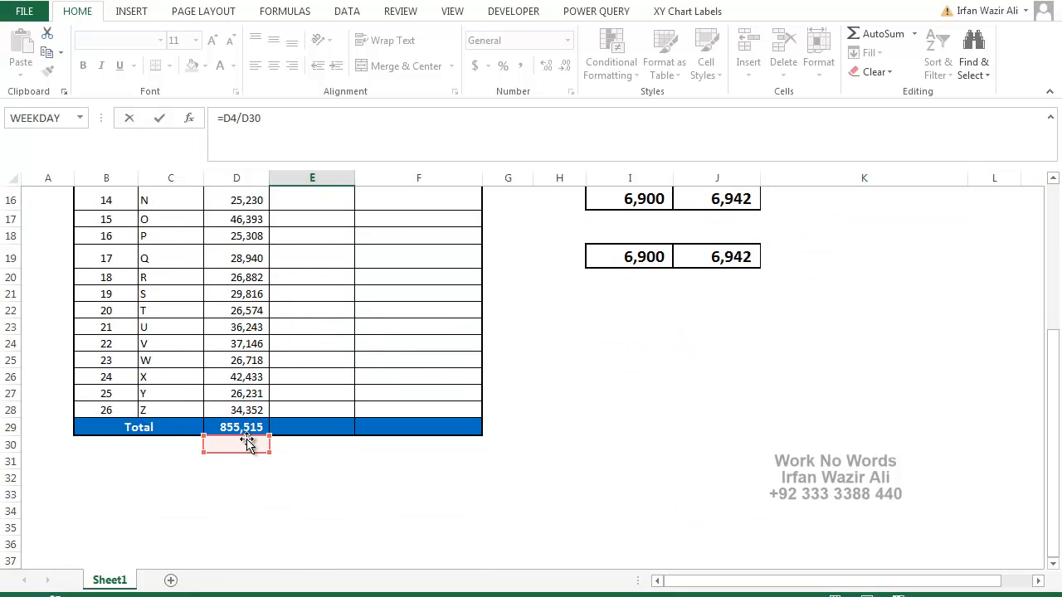
drag(268, 448, 268, 431)
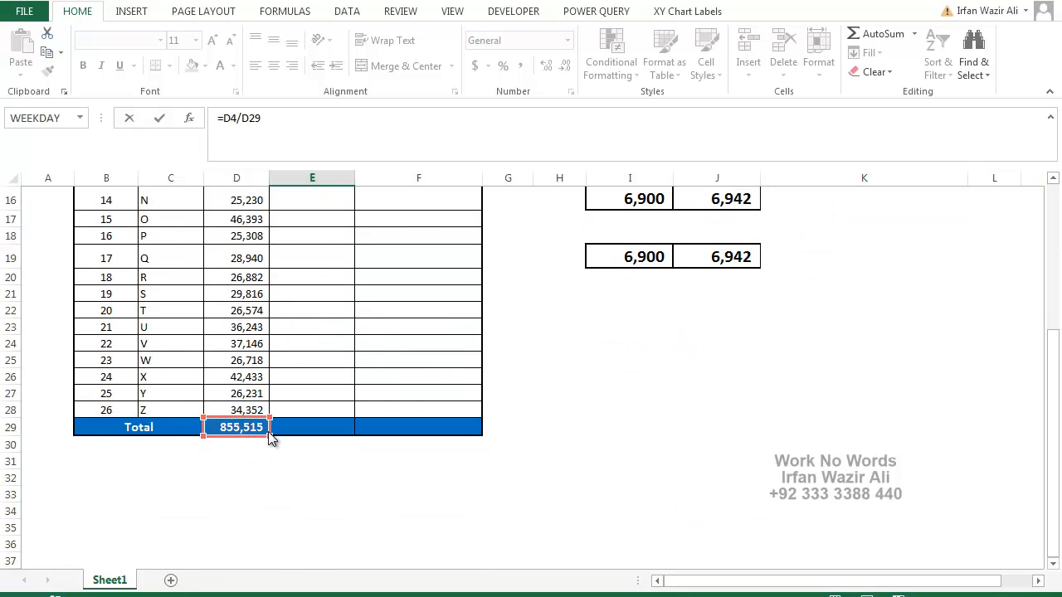
scroll(428, 390, up, 5)
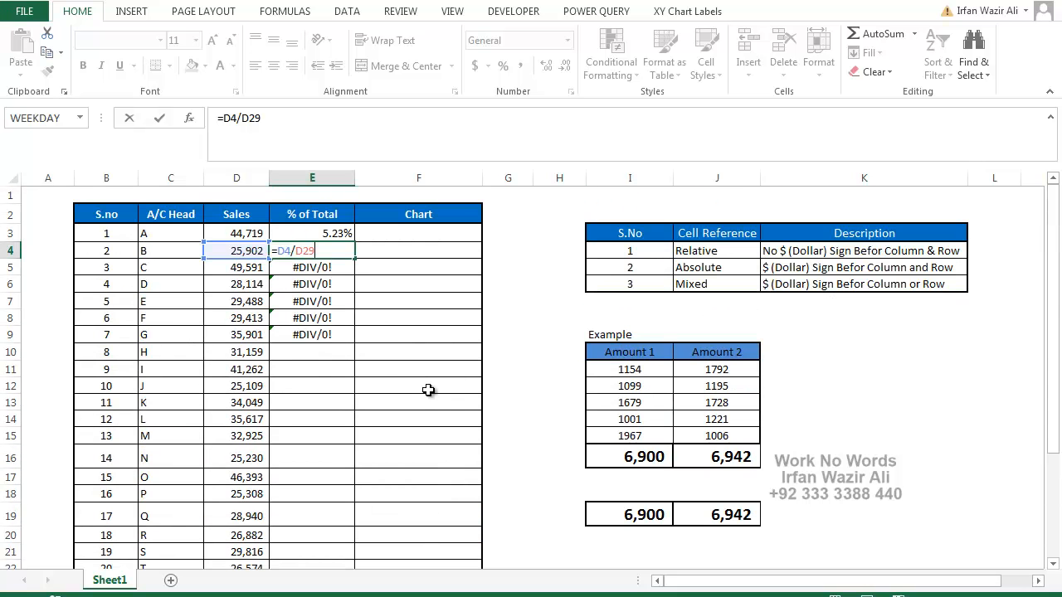
key(Return)
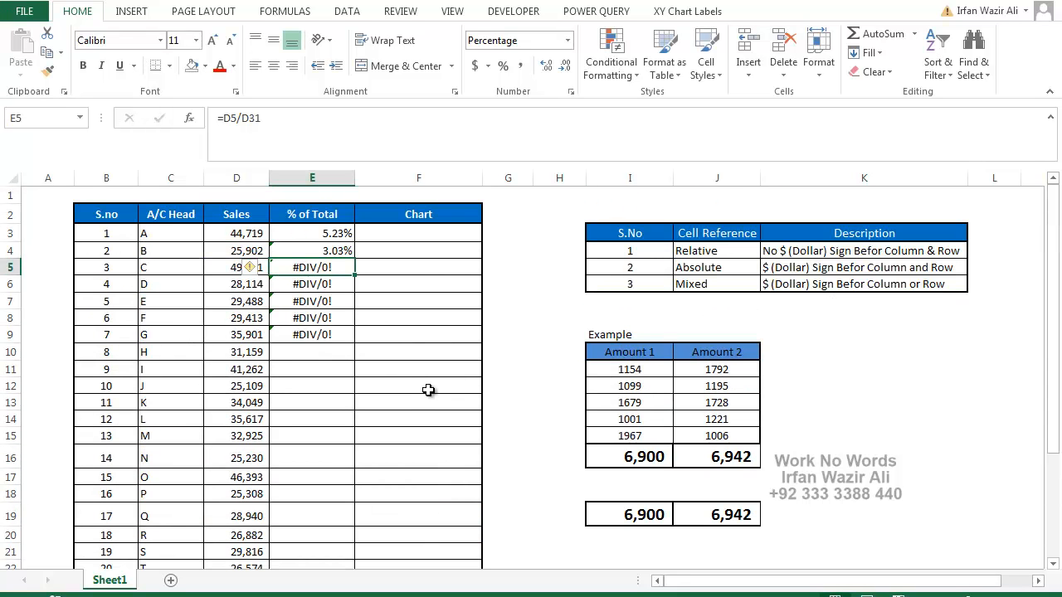
Clear the percentage formulas in E4:E9 and make the divisor in E3 absolute, giving =D3/$D$29.
drag(319, 250, 322, 335)
key(Delete)
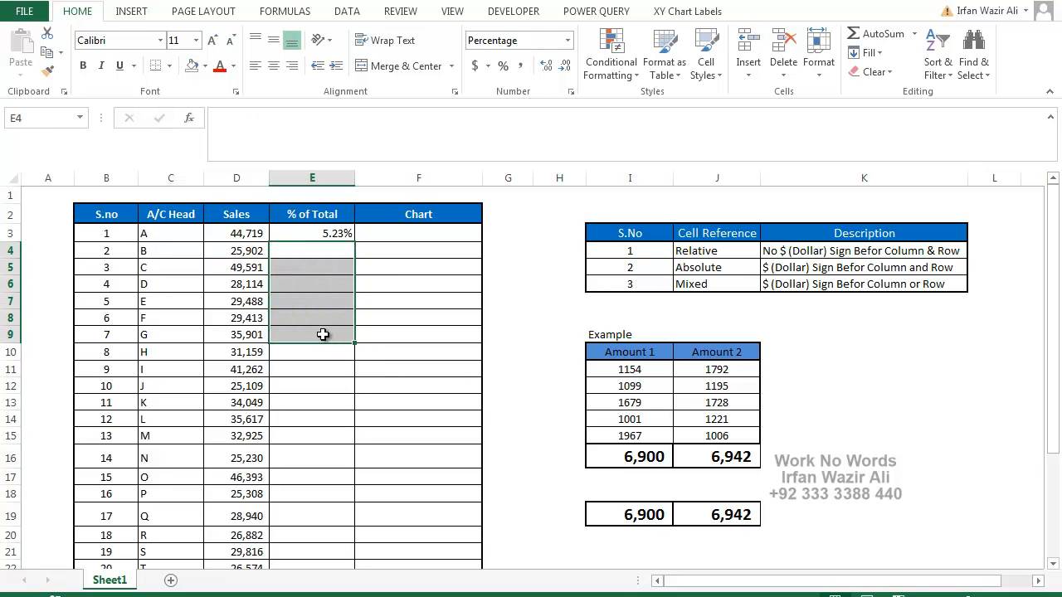
double_click(323, 233)
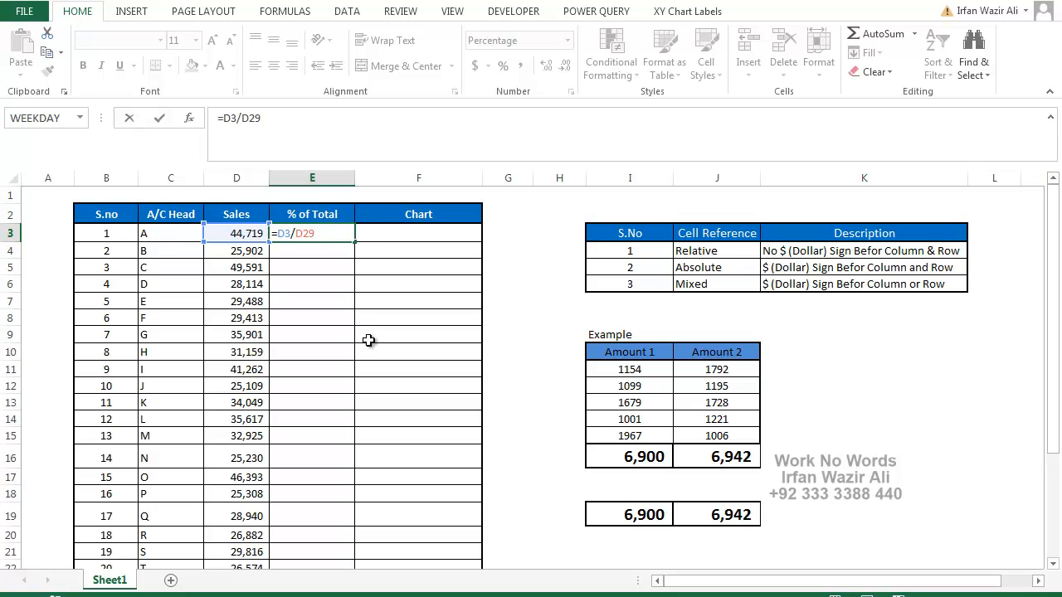
key(F4)
key(Return)
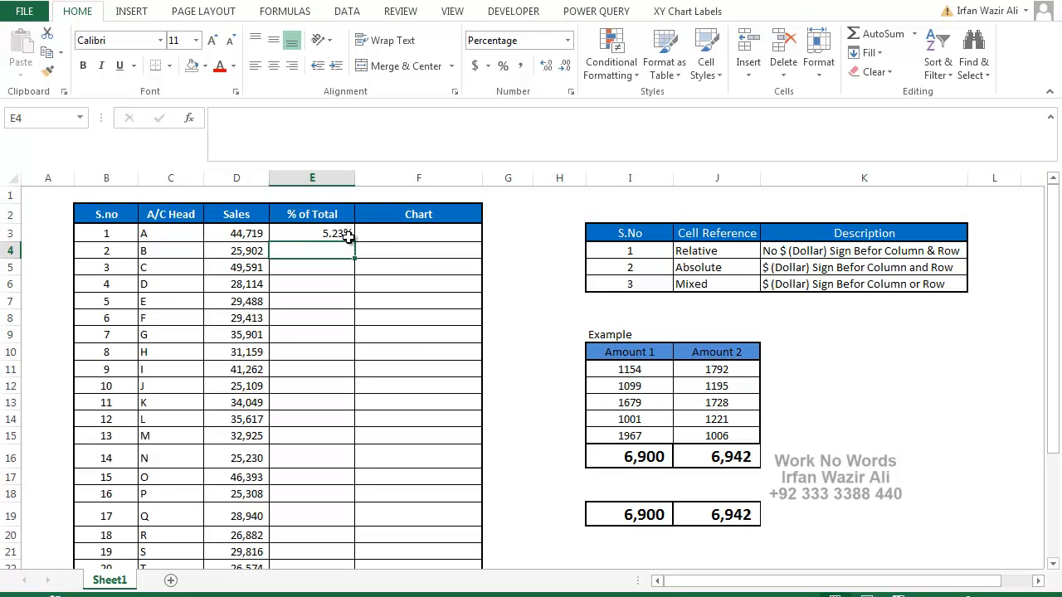
Fill the absolute-reference percentage formula from E3 down the % of Total column to E28.
click(348, 238)
double_click(354, 242)
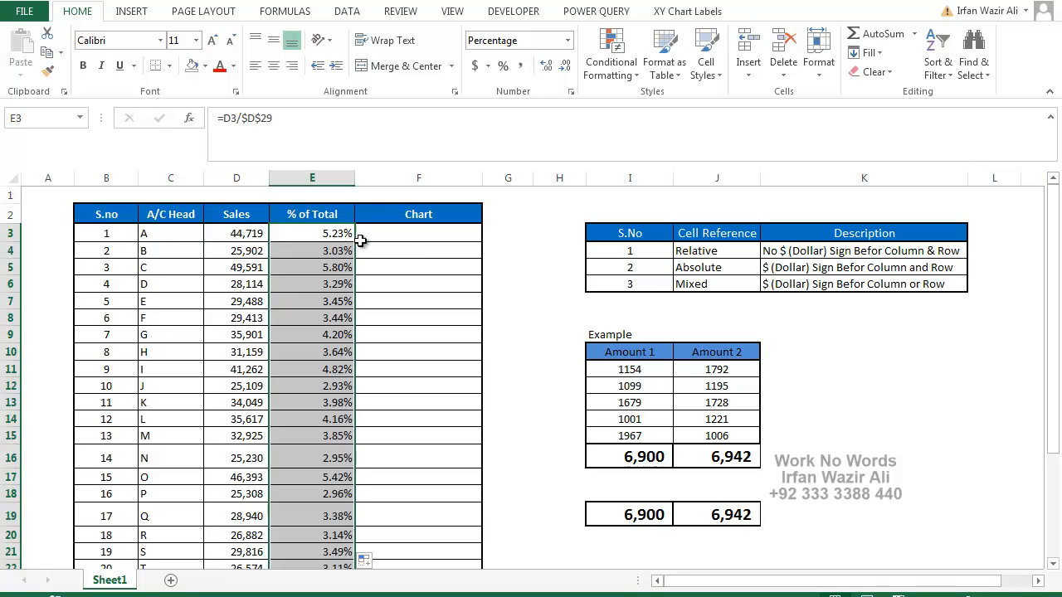
click(411, 236)
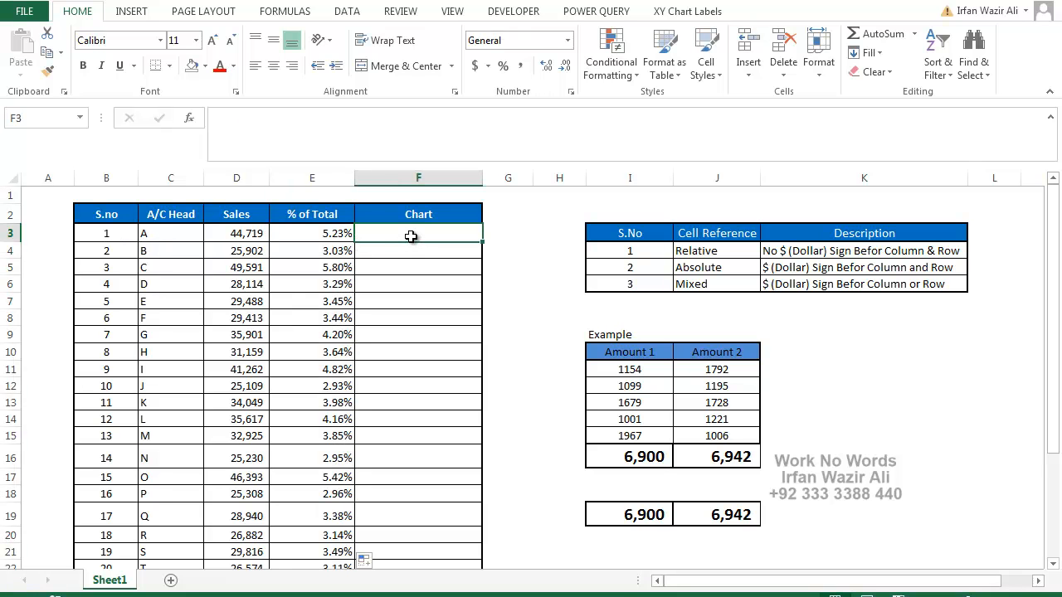
Sum the percentages in the Total row by entering =SUM(E3:E28) in E29.
scroll(332, 335, down, 3)
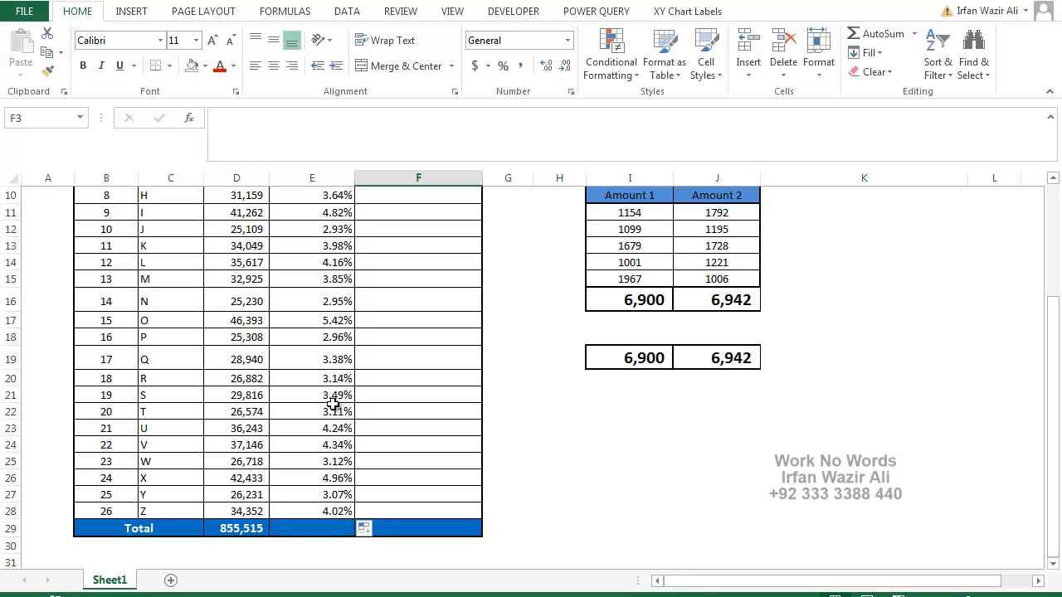
click(334, 527)
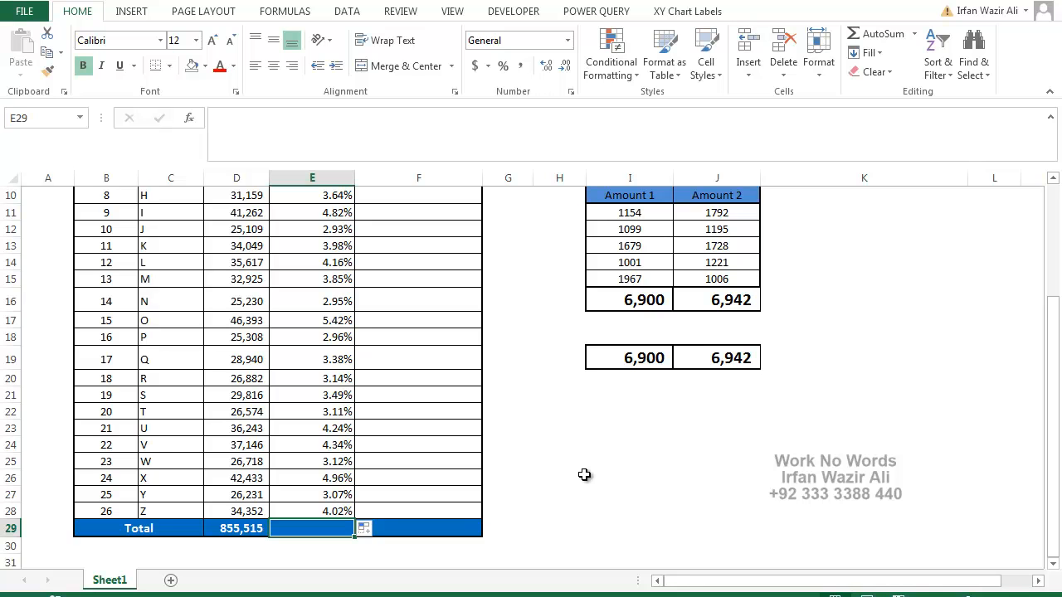
key(alt+equal)
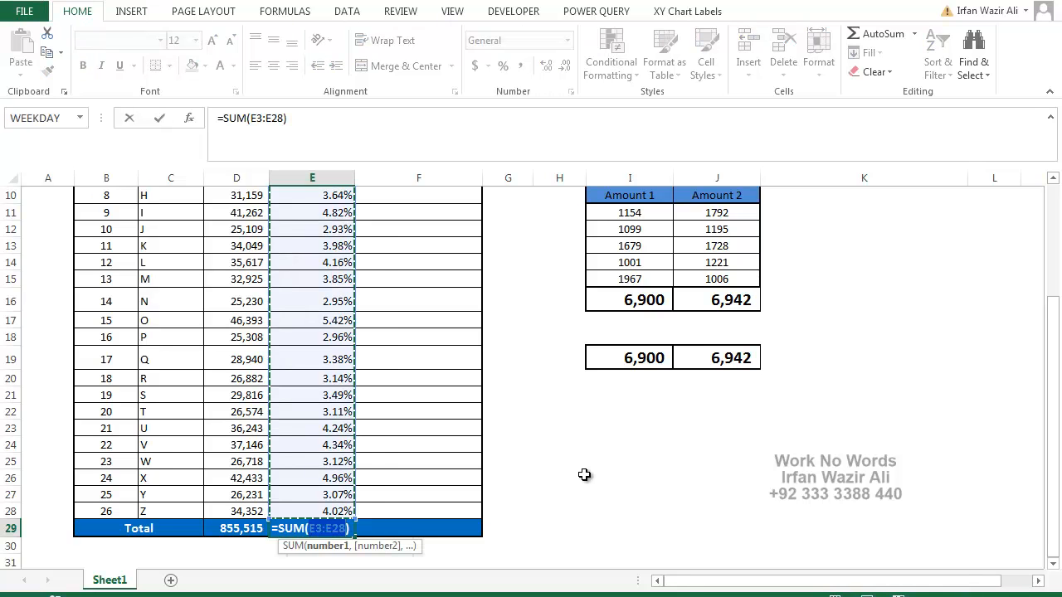
key(Return)
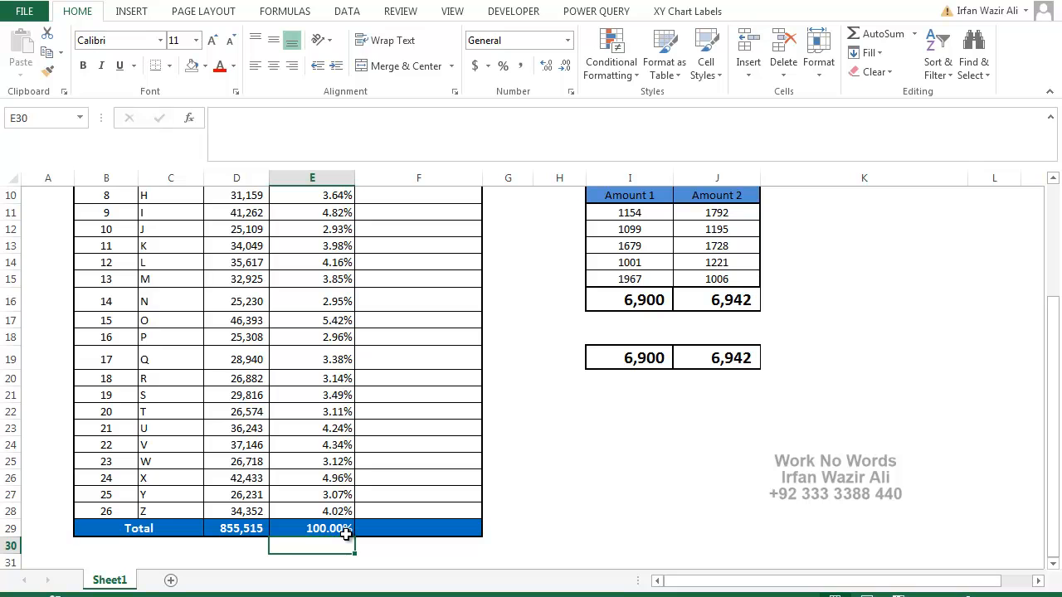
scroll(370, 491, up, 3)
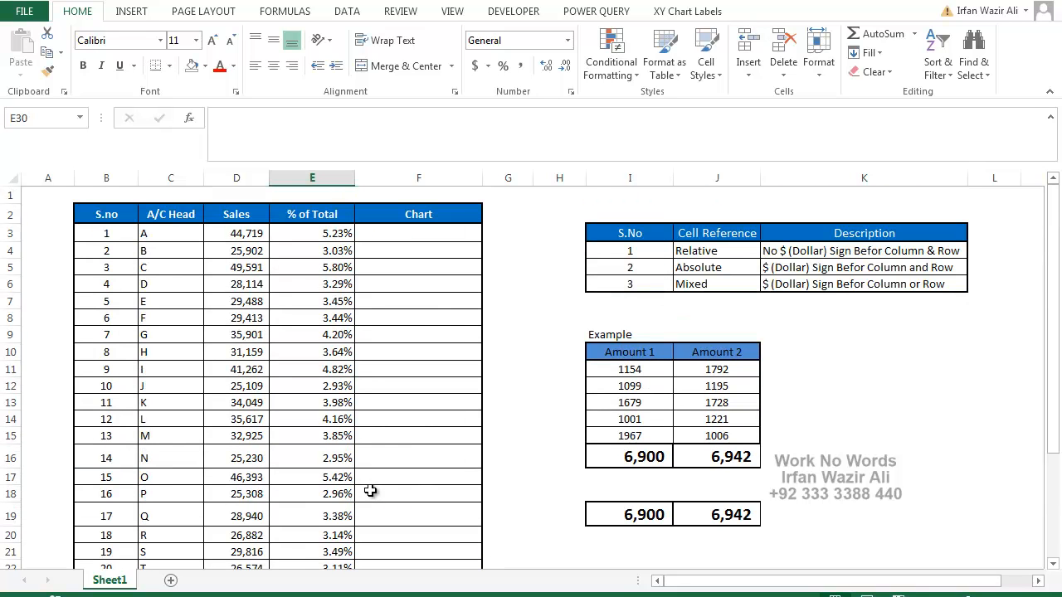
Enter =REPT("|",D3/5000) in F3 to draw an in-cell bar for the first account head's sales.
click(403, 238)
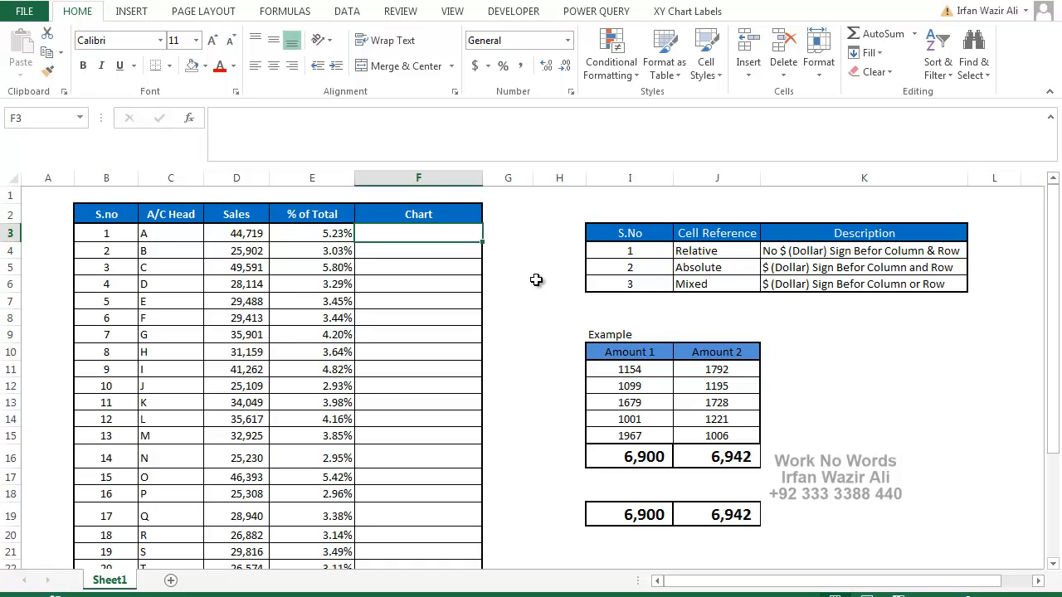
click(342, 16)
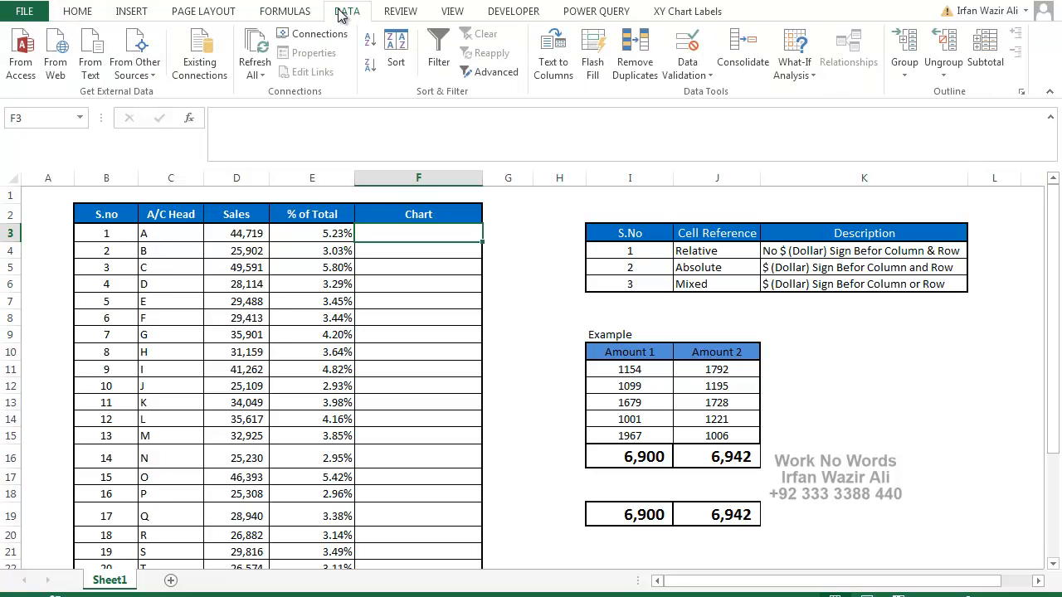
click(135, 15)
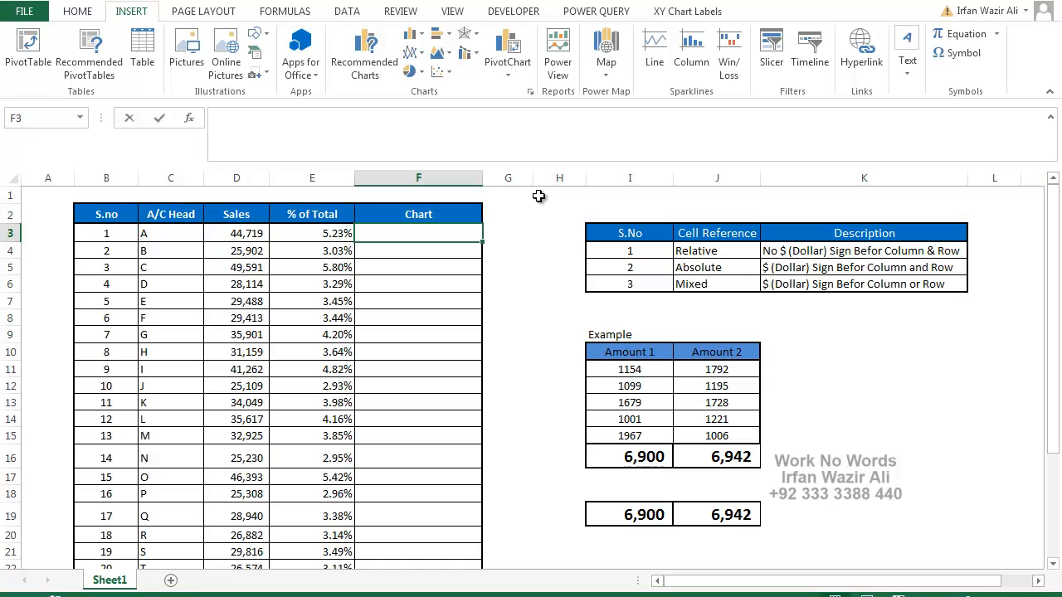
text(=)
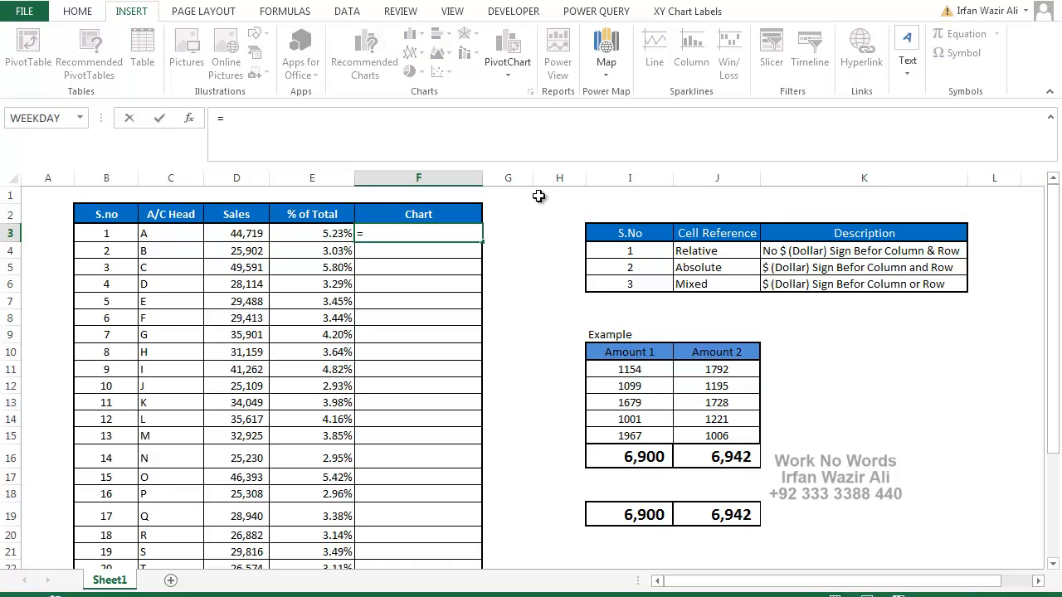
text(rept)
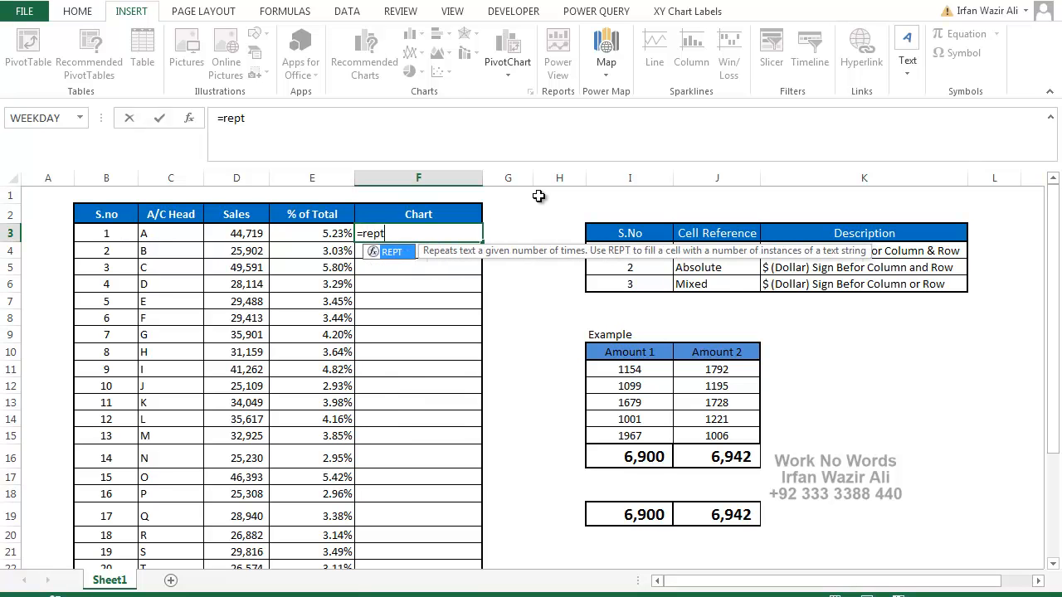
text(()
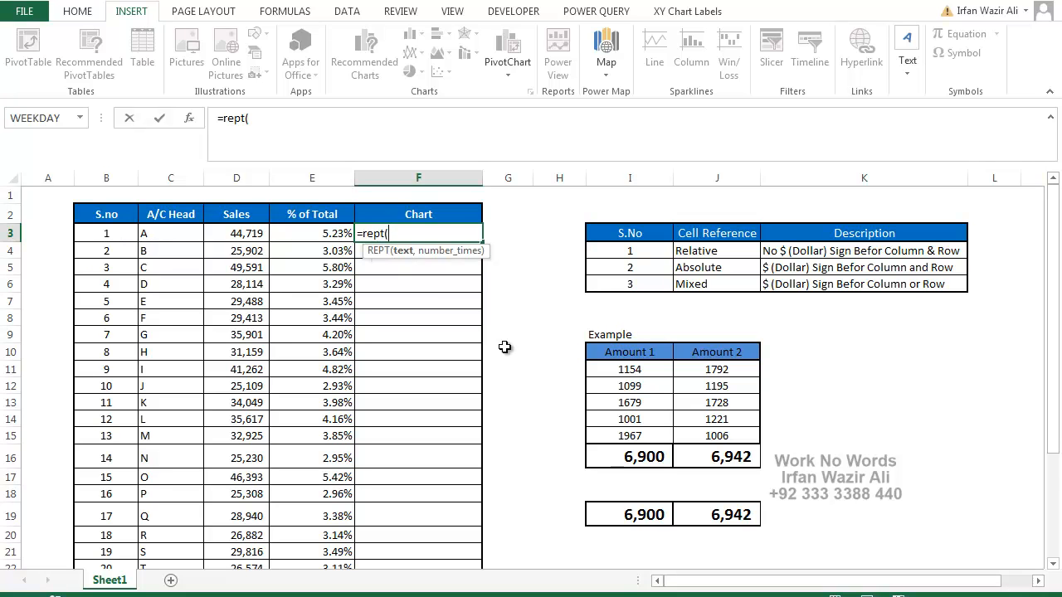
text("|",)
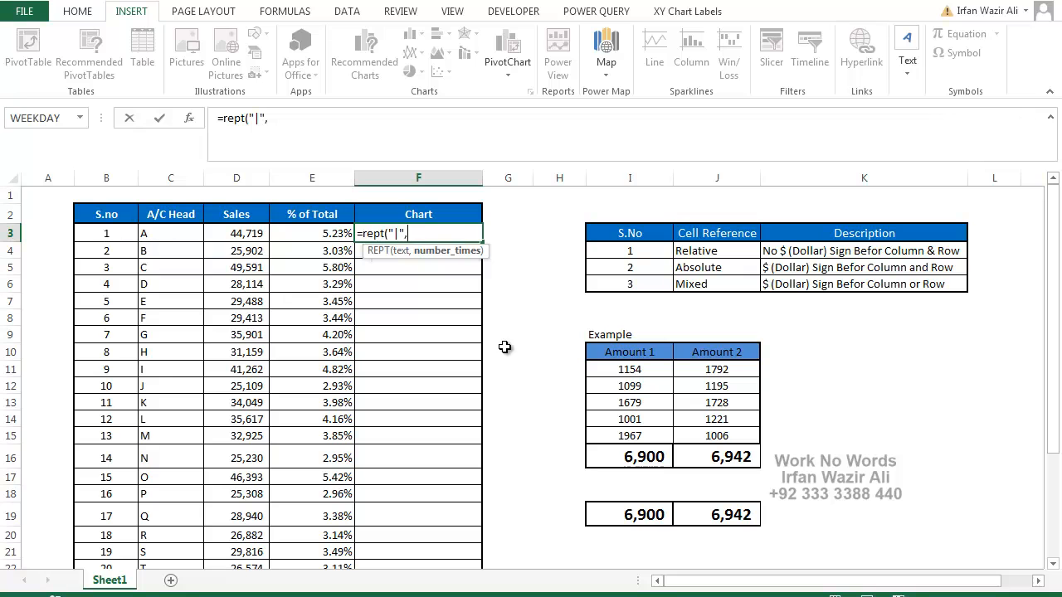
click(240, 233)
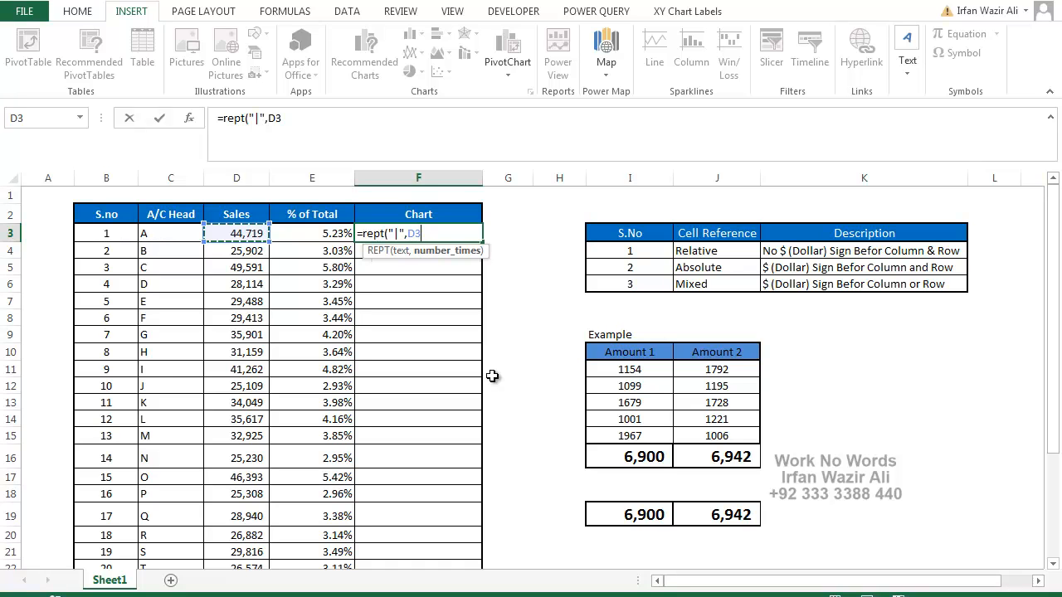
text(/5000)
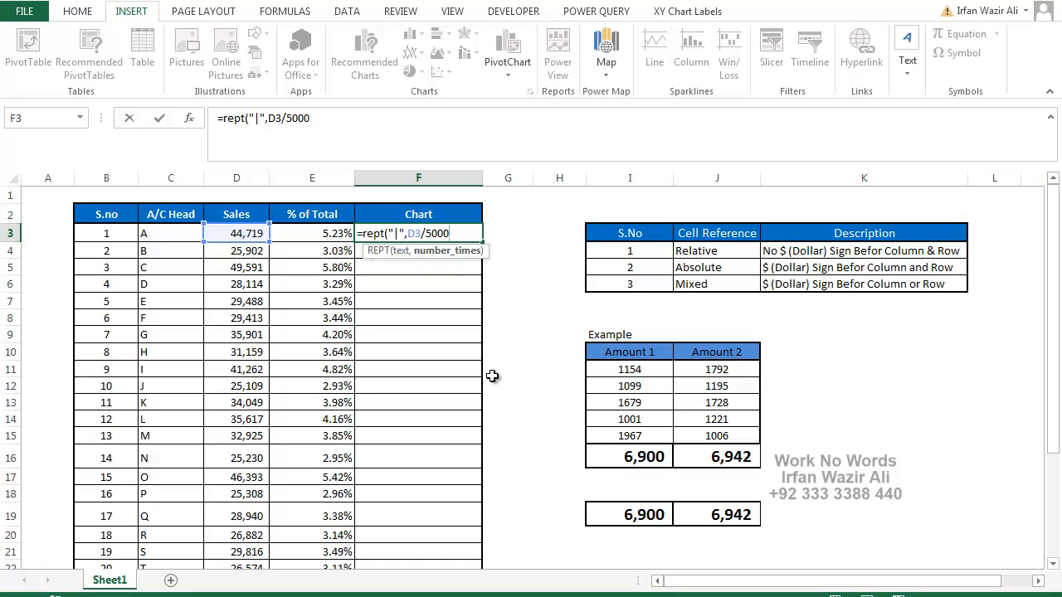
key(Return)
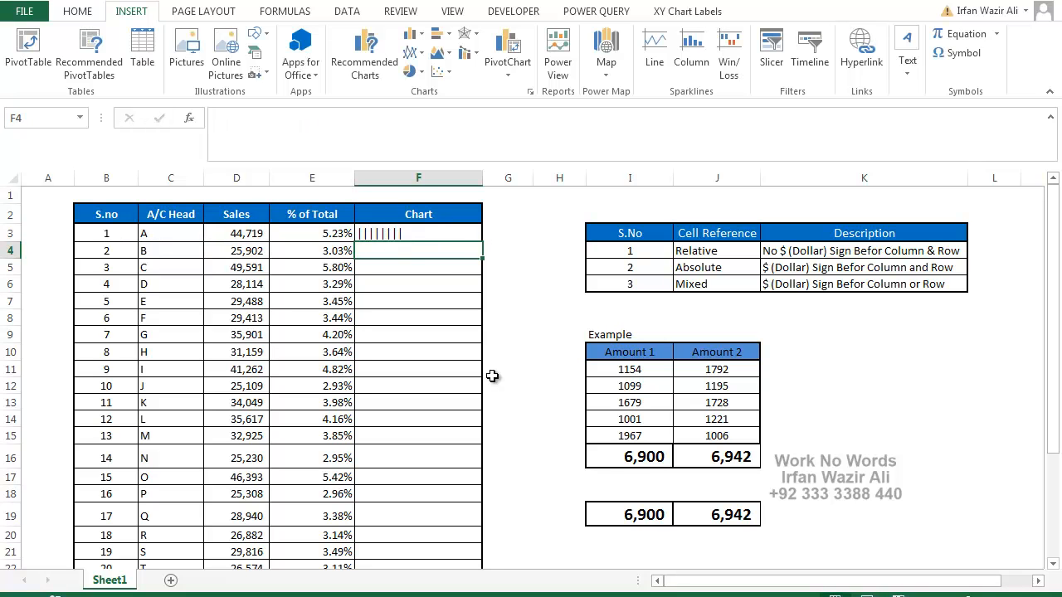
Fill the REPT bar formula from F3 down the Chart column for the remaining account heads.
click(418, 235)
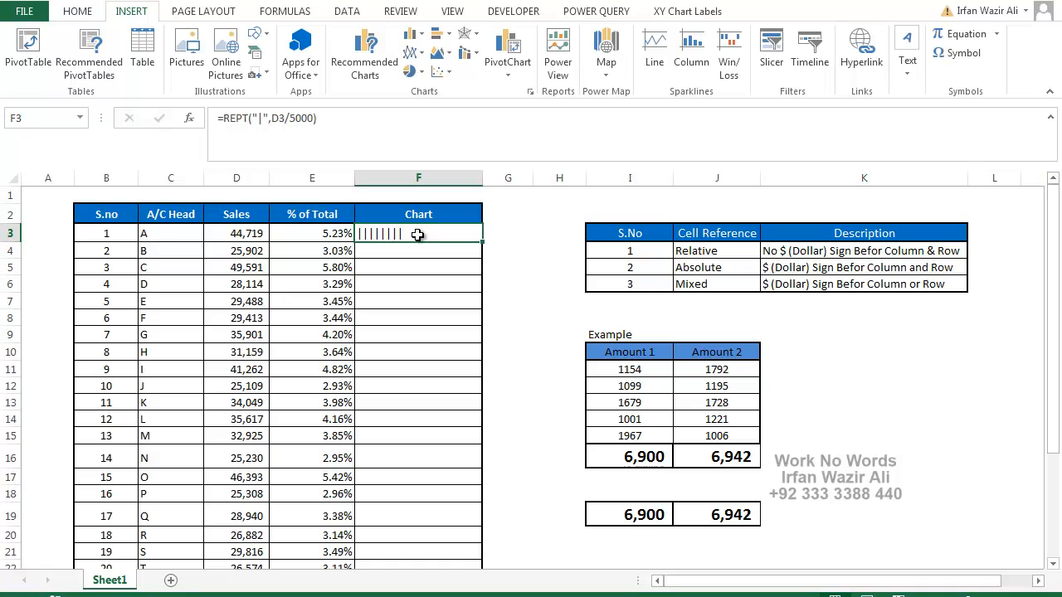
double_click(480, 242)
click(440, 234)
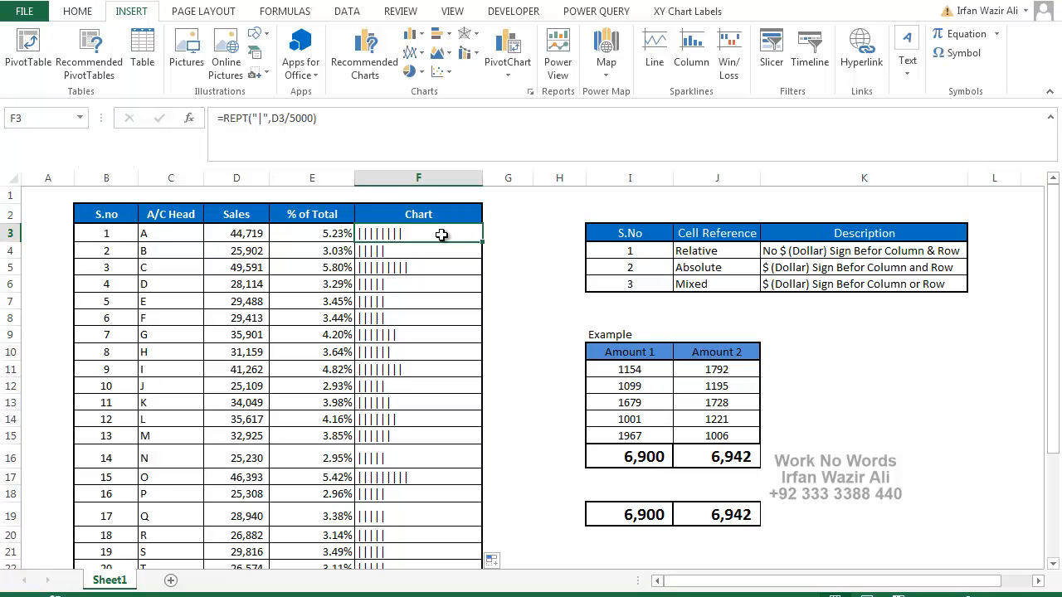
Search the computer's programs for Character Map and launch it.
key(super)
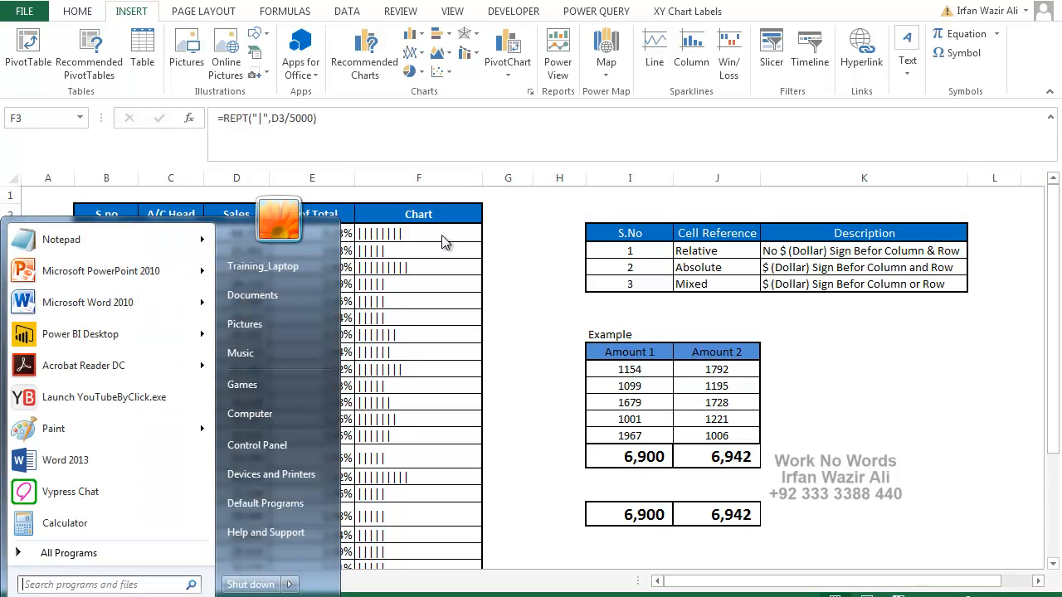
text(c)
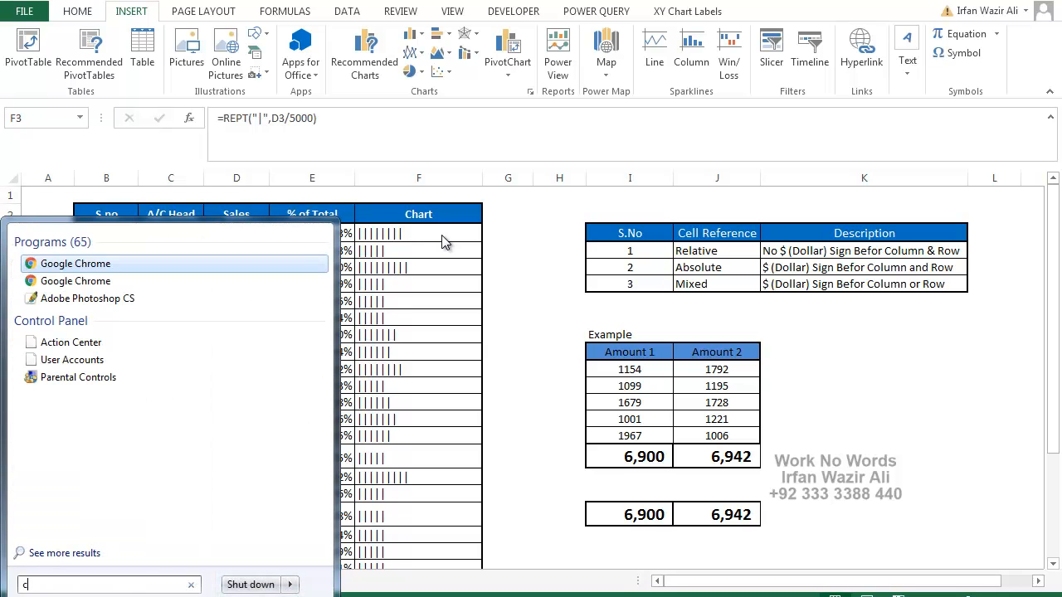
text(hart)
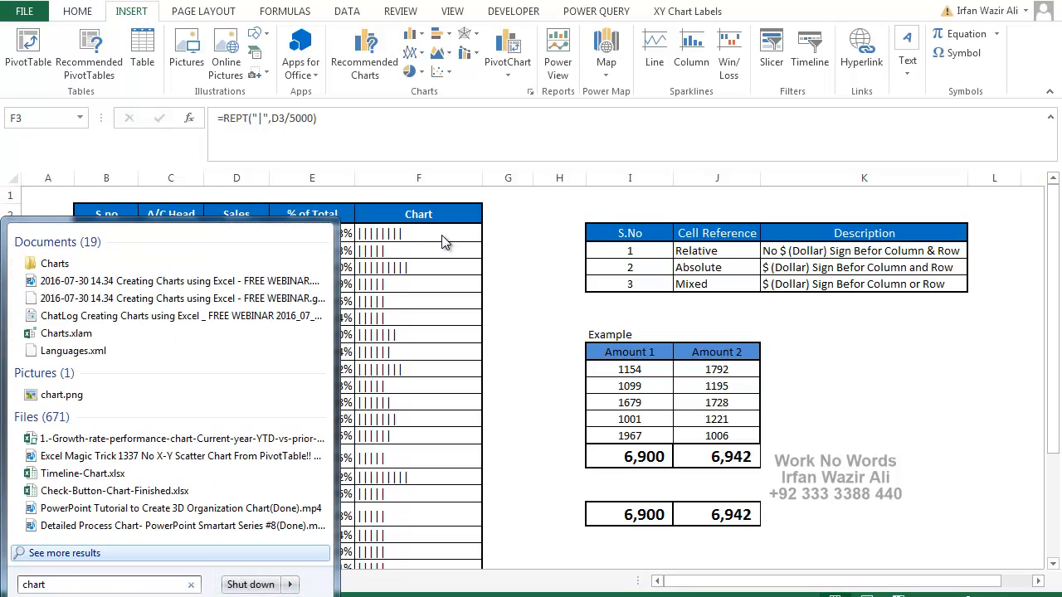
key(BackSpace)
click(113, 262)
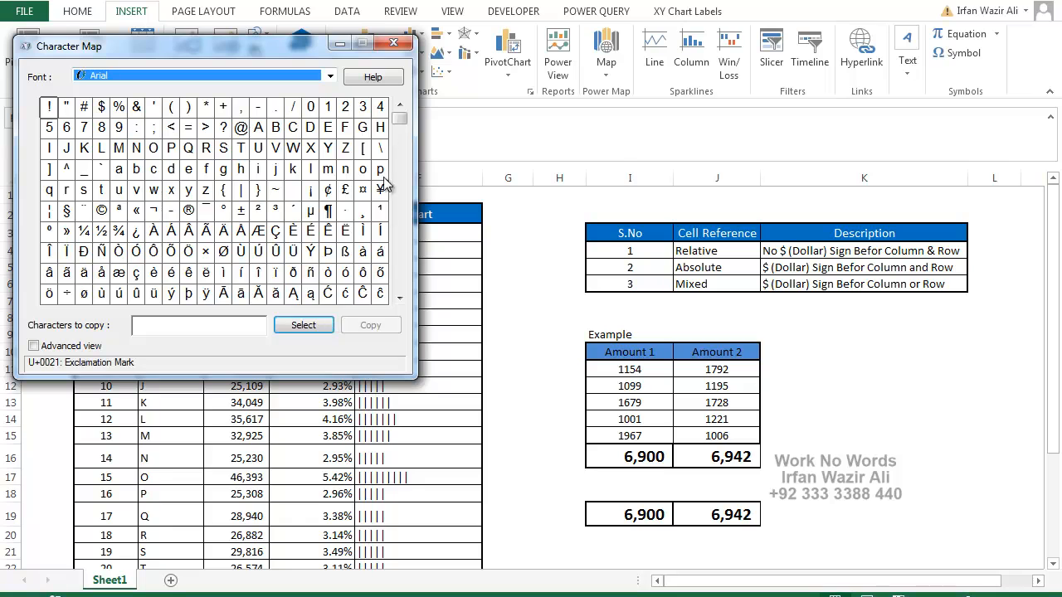
Copy the Full Block character (U+2588) in the Arial font from Character Map, and minimize its window.
drag(399, 119, 403, 266)
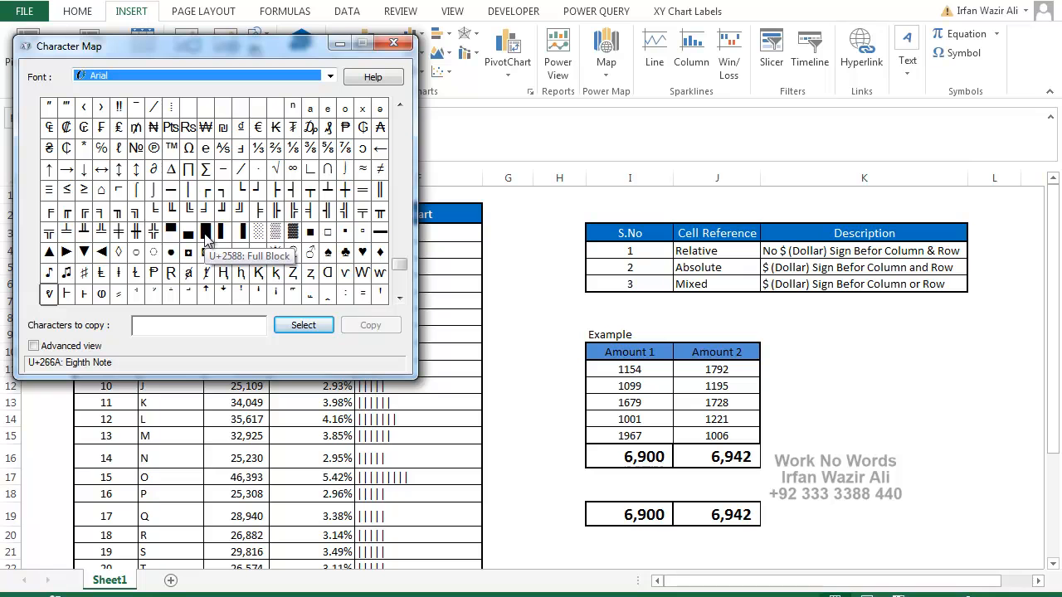
click(205, 233)
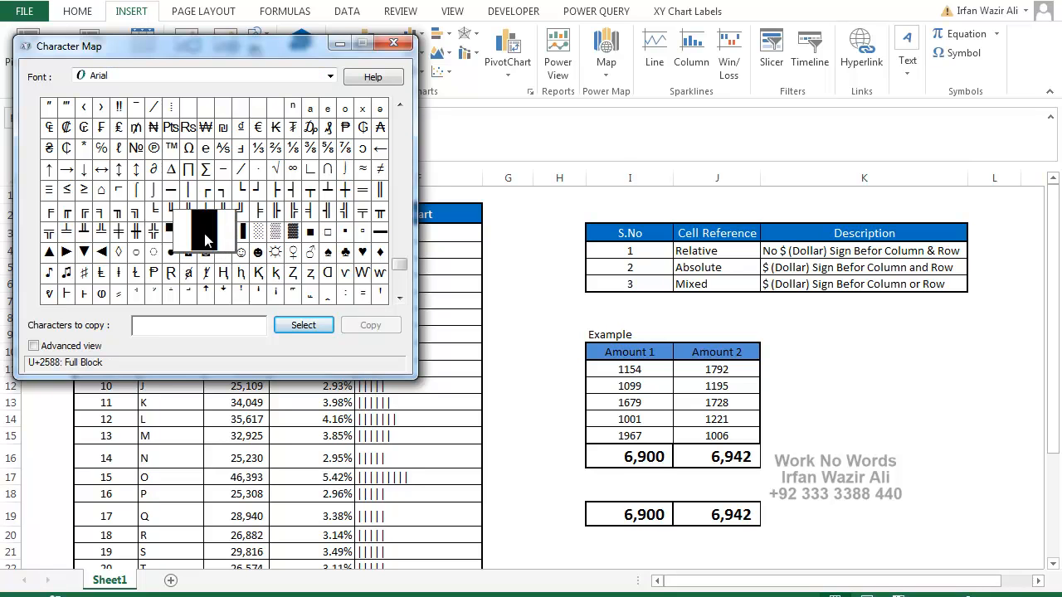
click(309, 326)
click(365, 328)
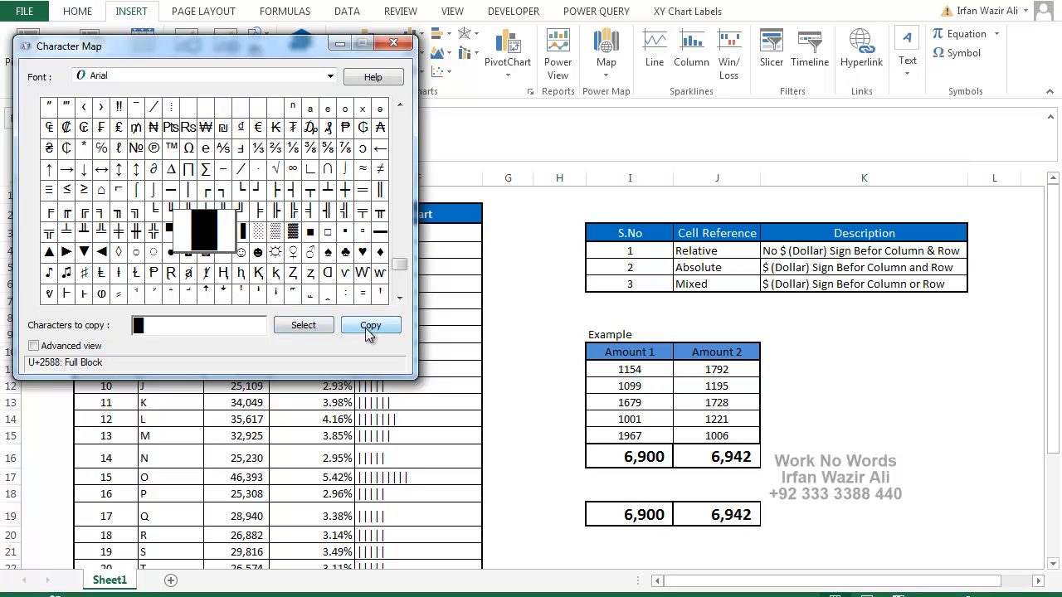
click(339, 43)
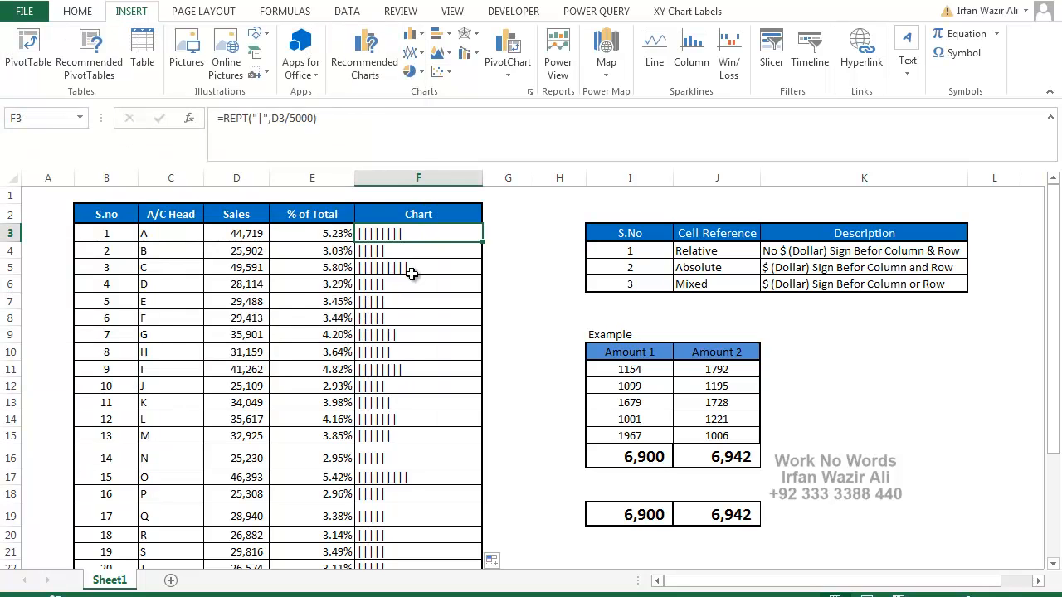
Replace the pipe in F3's REPT formula with the copied Full Block character, making it =REPT("█",D3/5000).
double_click(413, 233)
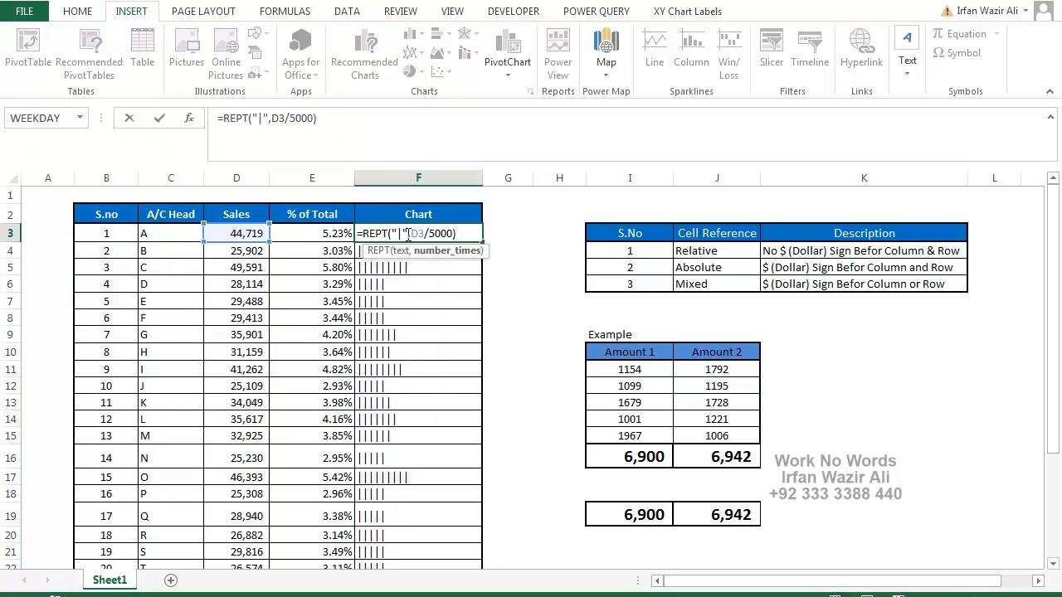
click(401, 233)
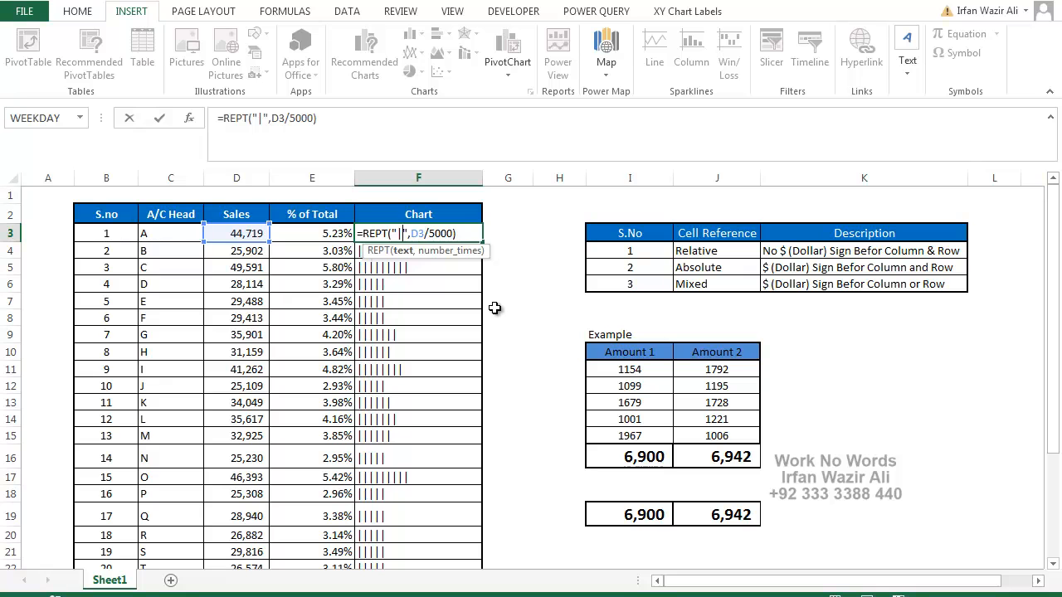
key(BackSpace)
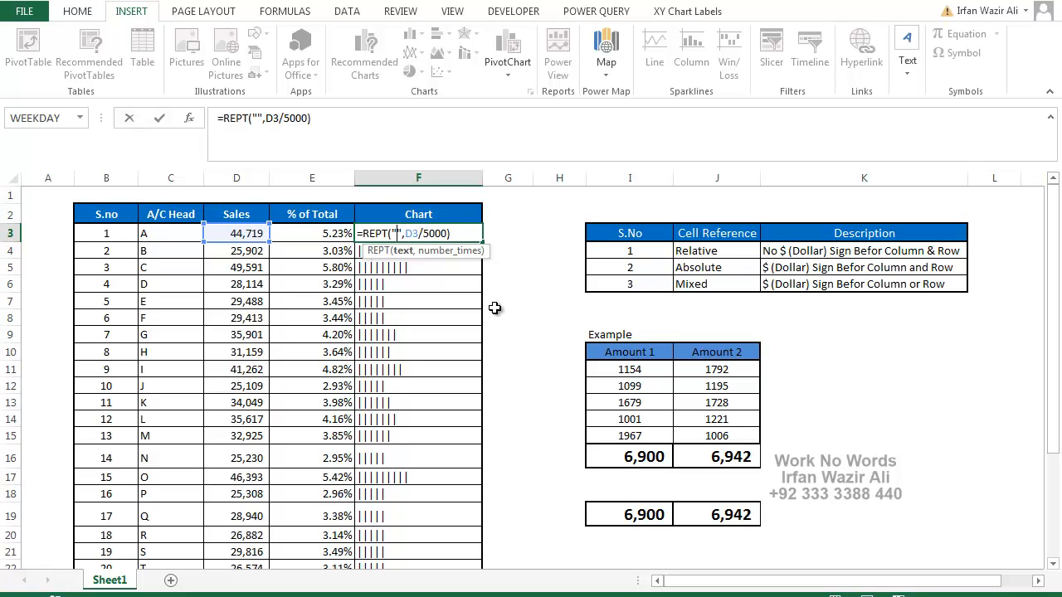
text(█)
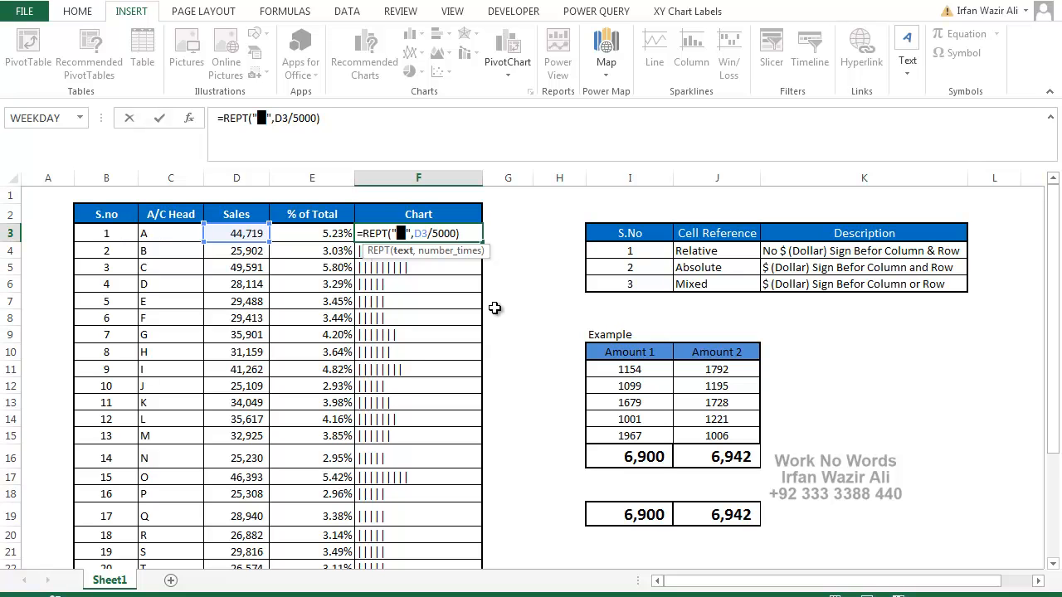
key(Return)
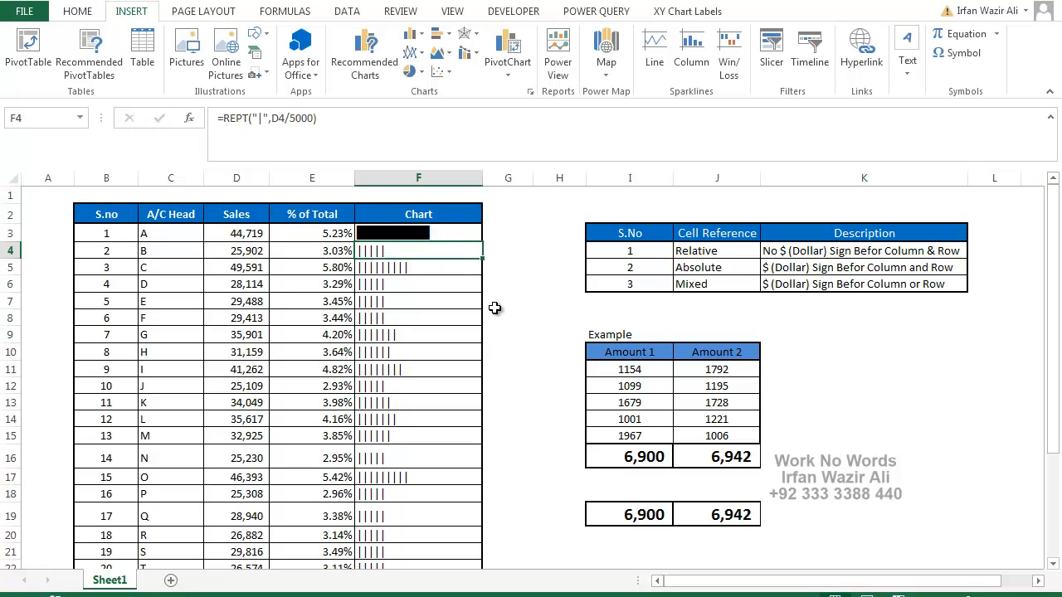
Fill the block-character REPT formula from F3 down the Chart column through account head Z, and check the resulting bars.
click(453, 235)
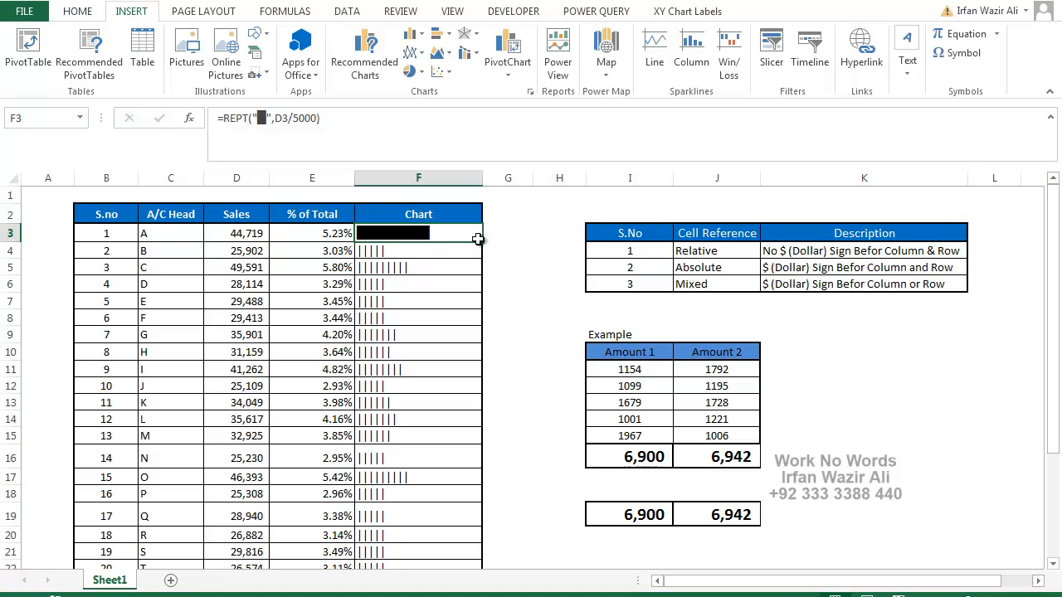
double_click(483, 242)
click(412, 267)
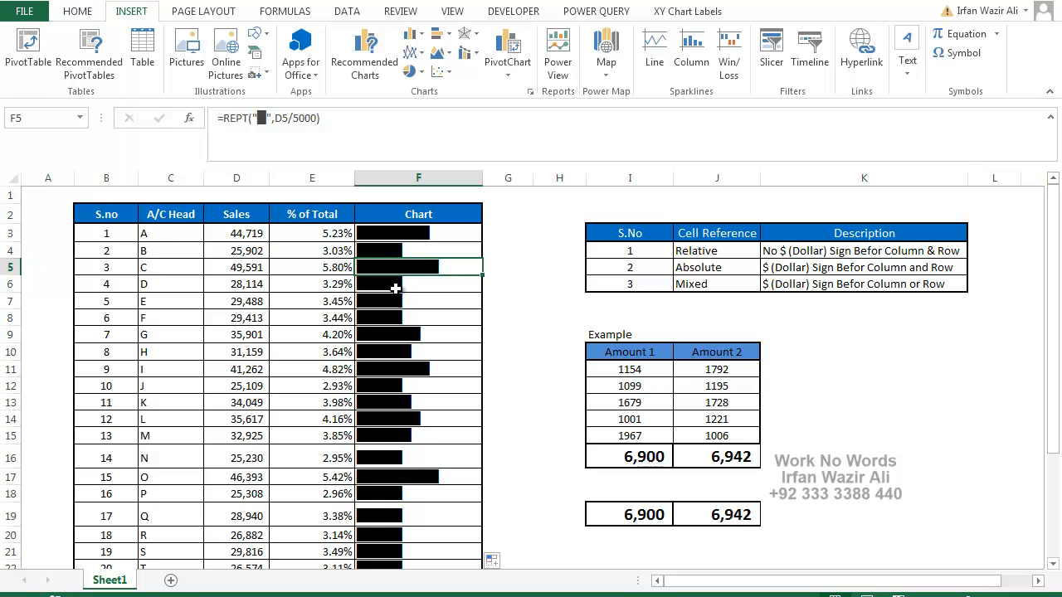
scroll(396, 288, down, 4)
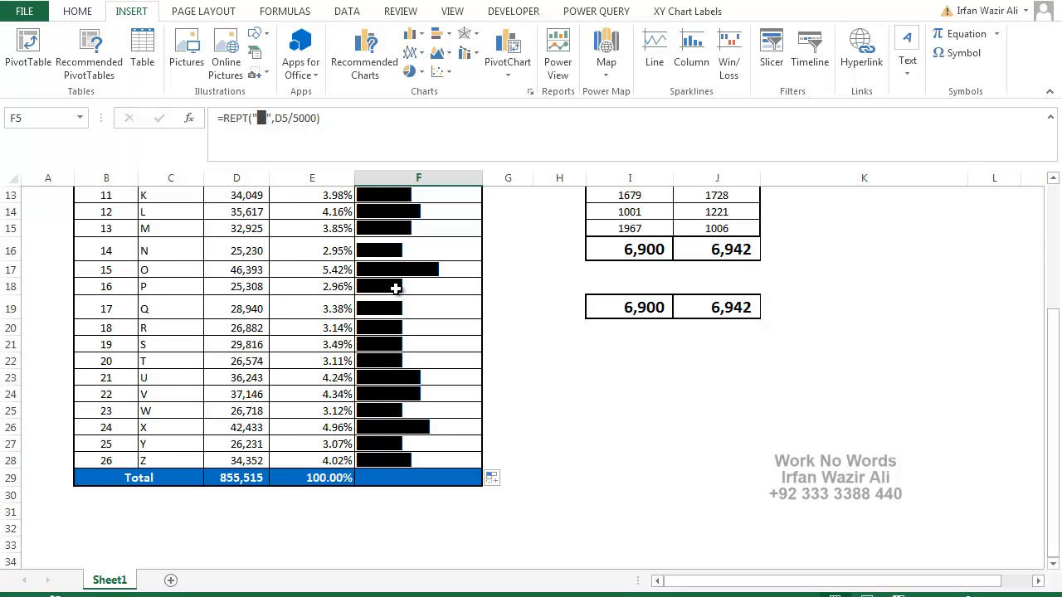
scroll(396, 288, up, 4)
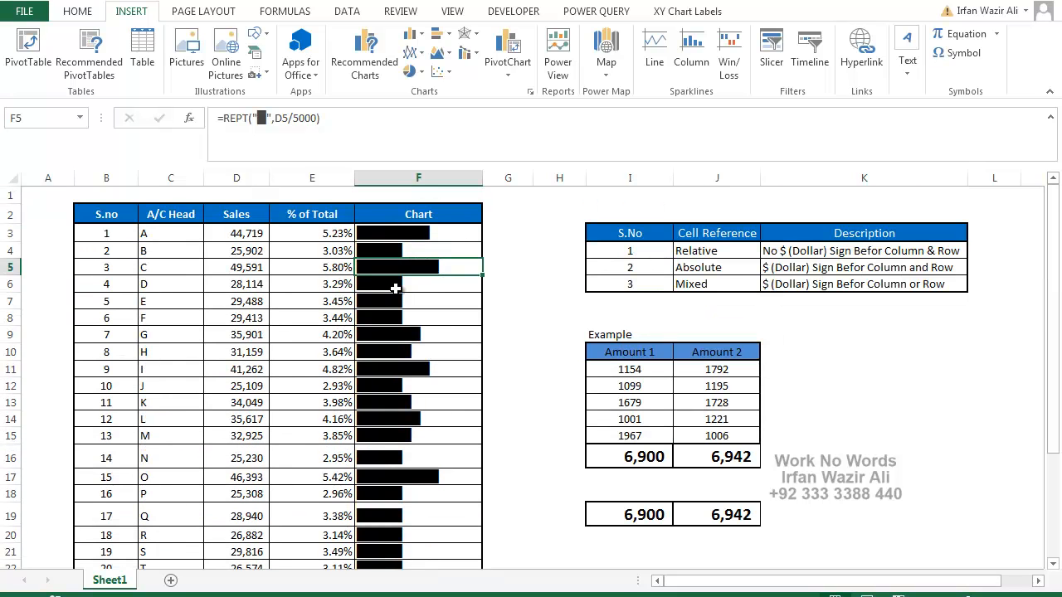
drag(719, 250, 726, 267)
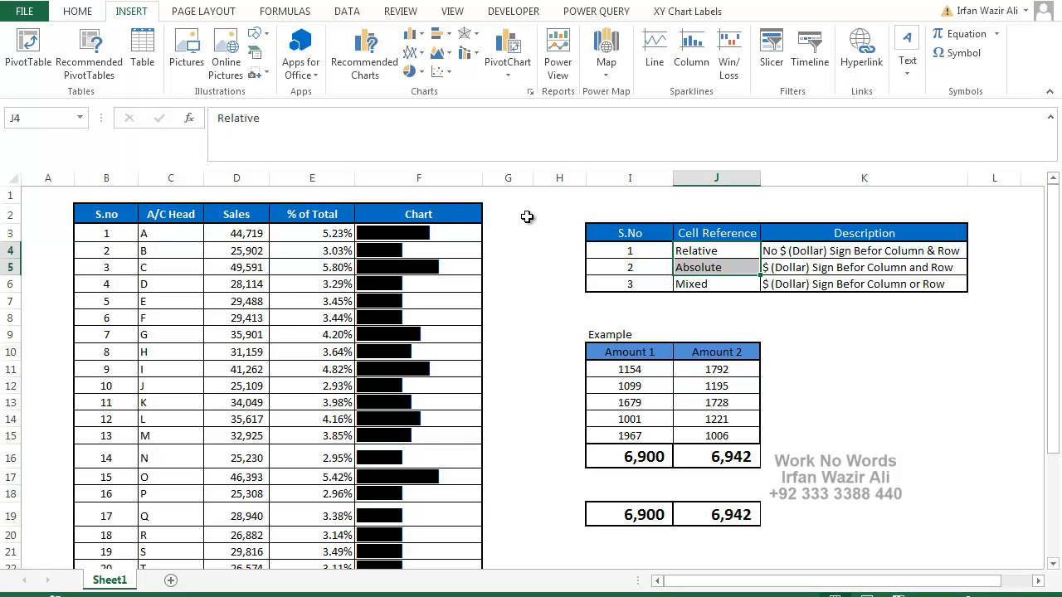
click(527, 249)
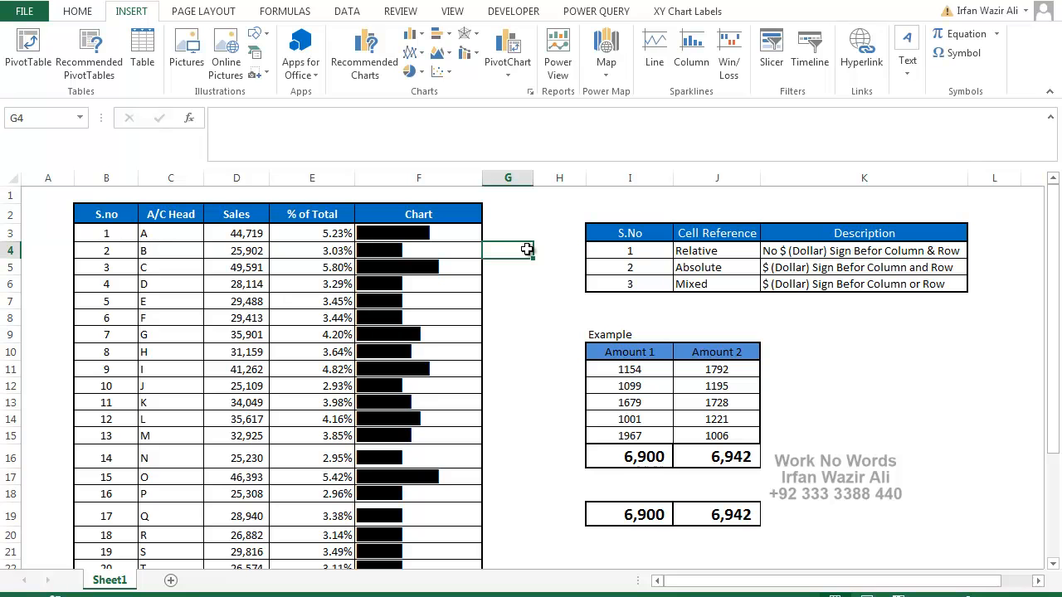